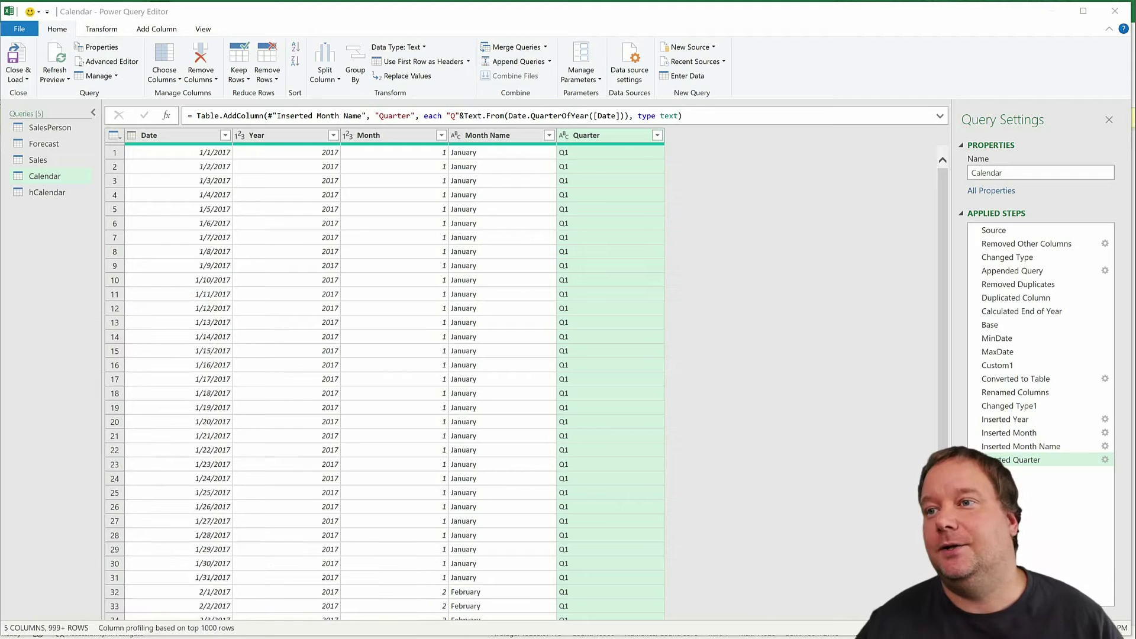
# Start a new custom column in the Calendar query and name it YM.
pyautogui.click(709, 191)
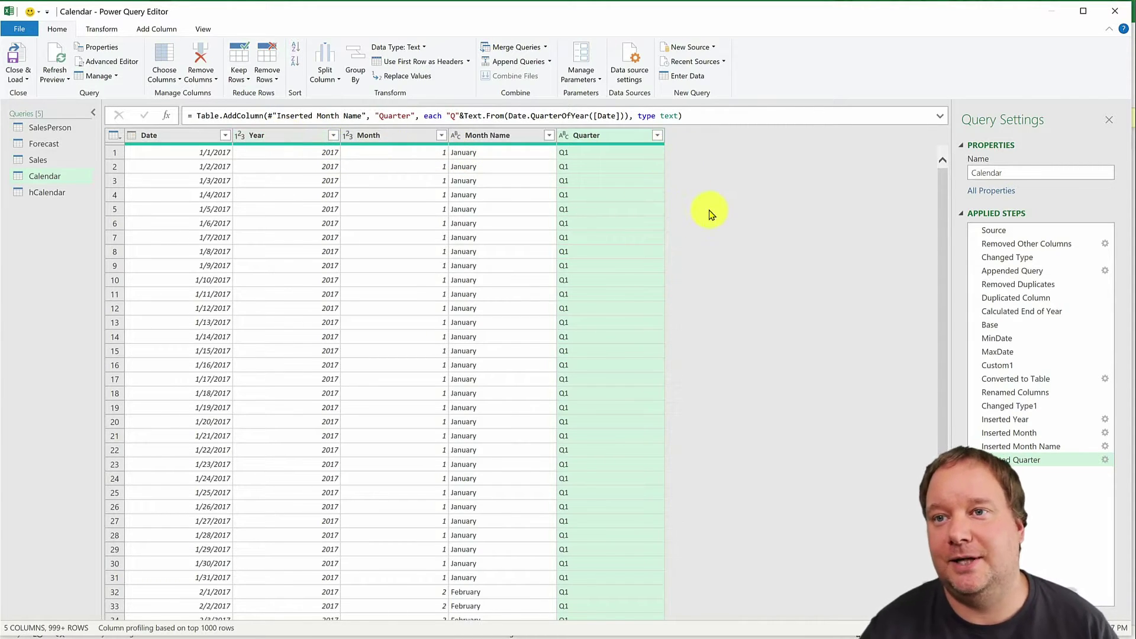
pyautogui.click(156, 28)
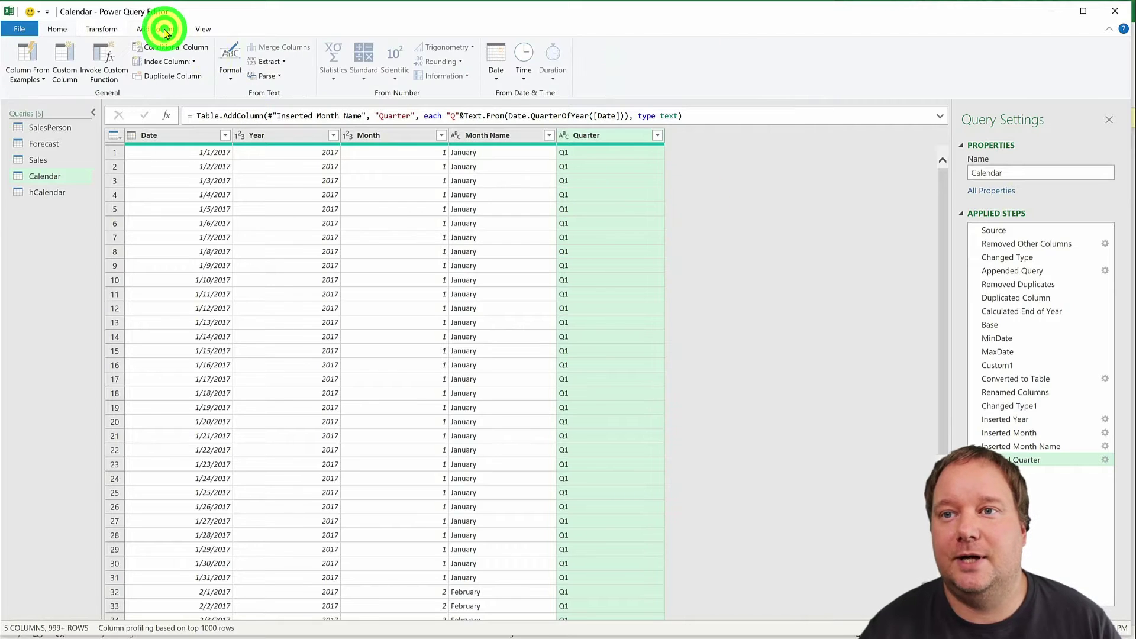
pyautogui.click(72, 69)
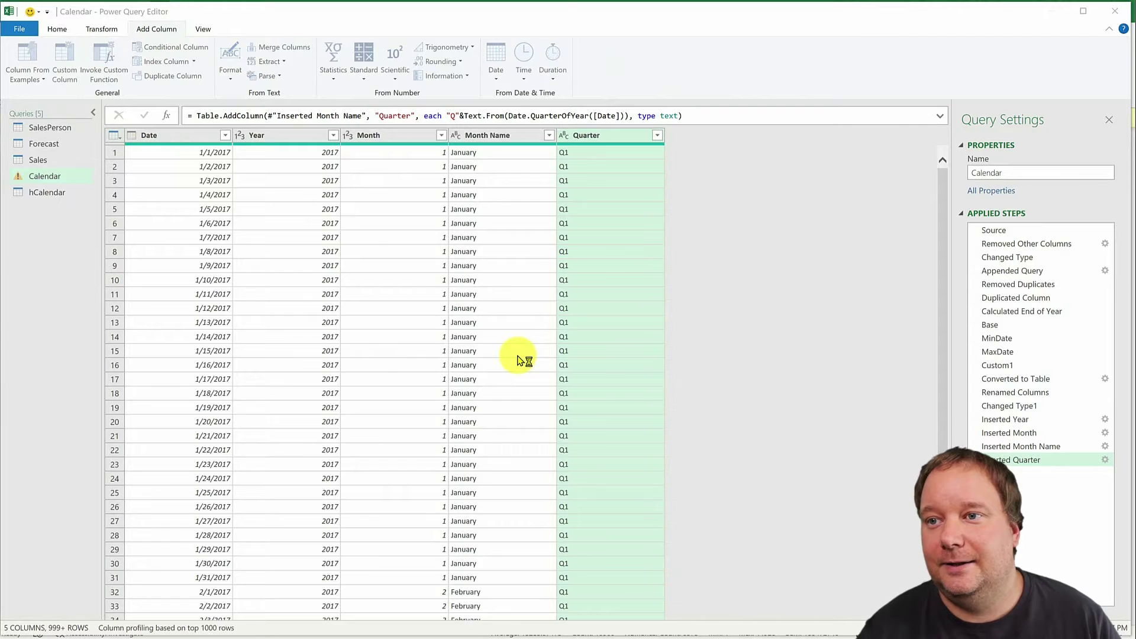
pyautogui.doubleClick(405, 292)
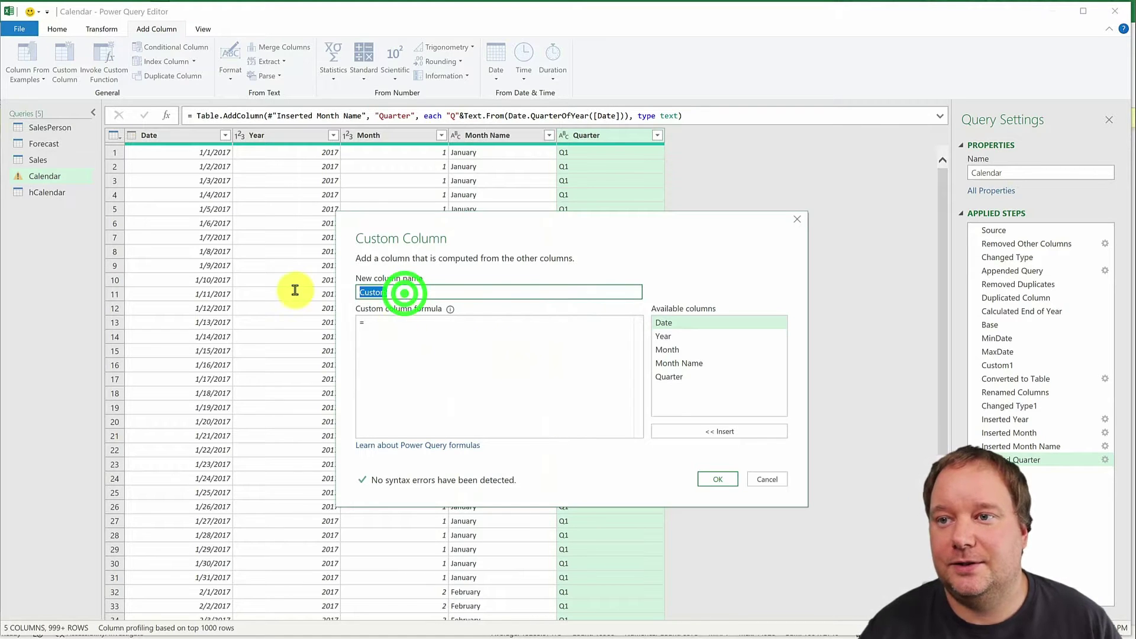
pyautogui.write('YM')
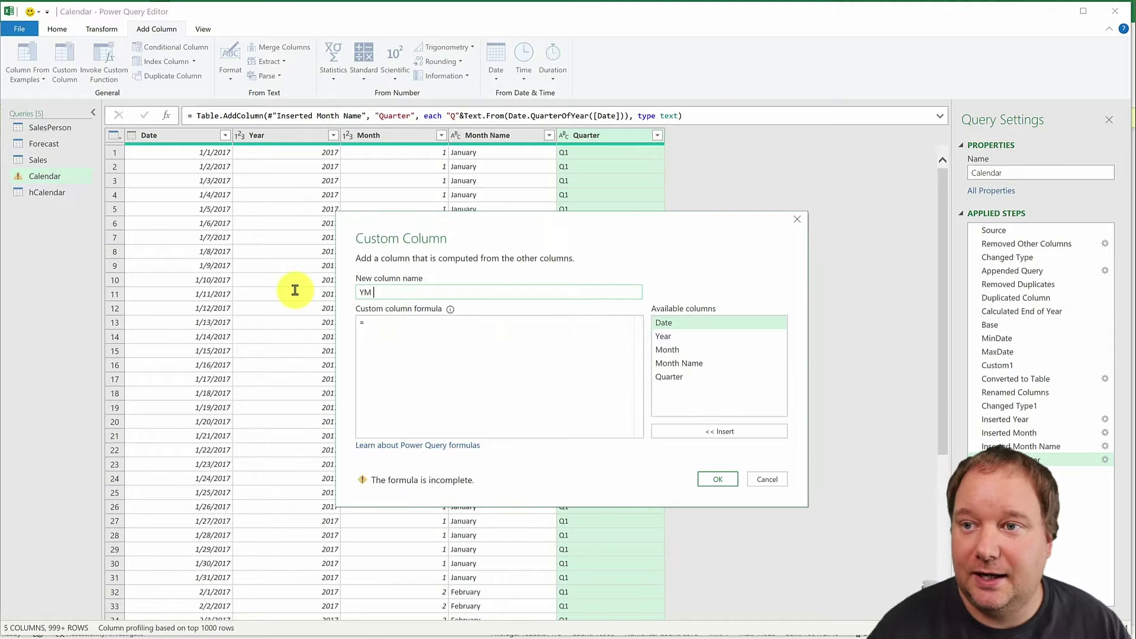
# Set the YM column's formula to Text.Start([Month Name],3) and create the column.
pyautogui.click(388, 322)
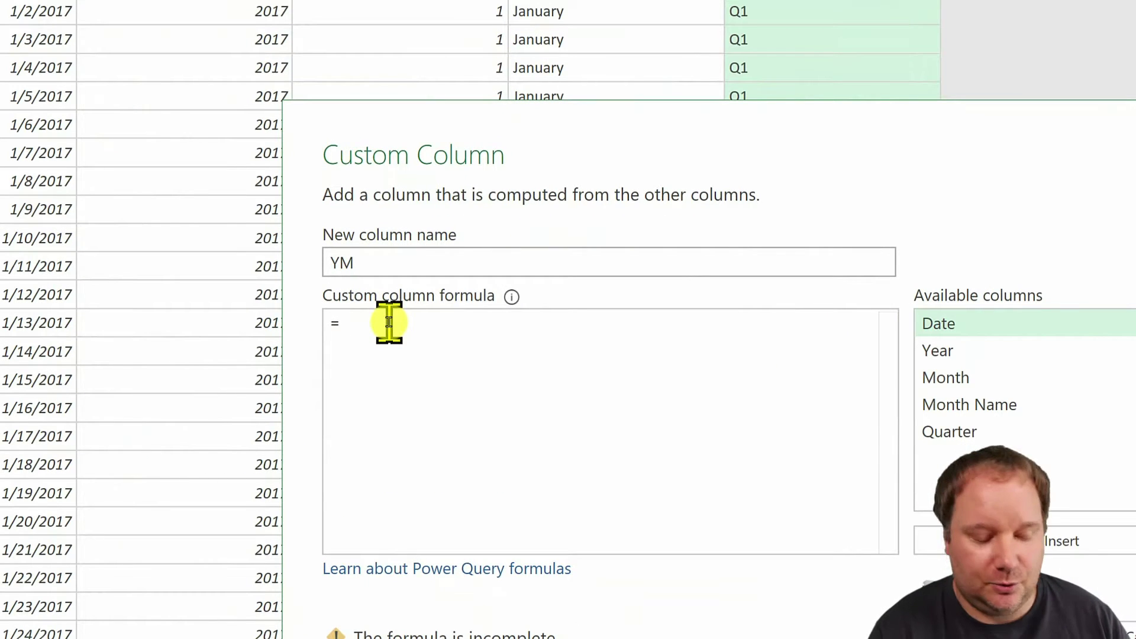
pyautogui.write('Text')
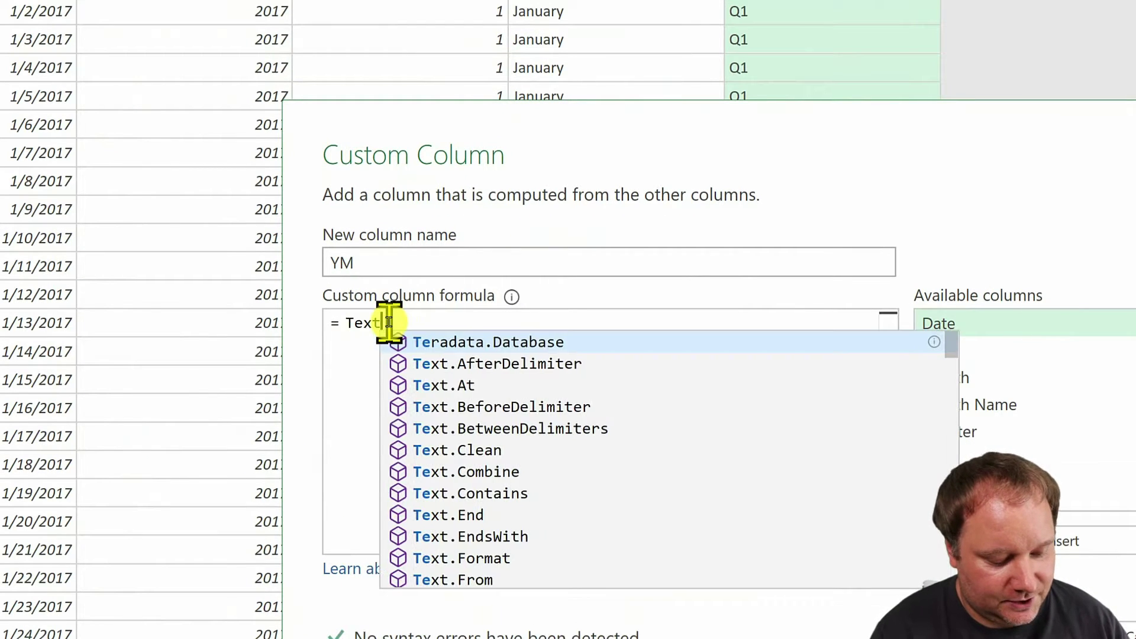
pyautogui.write('.St')
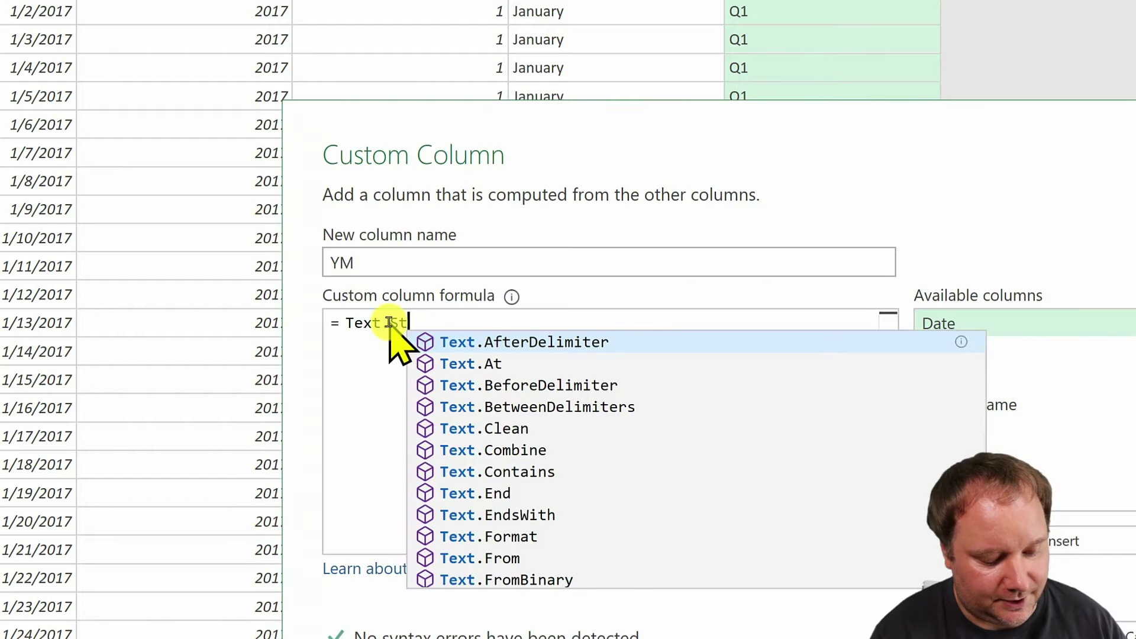
pyautogui.write('art')
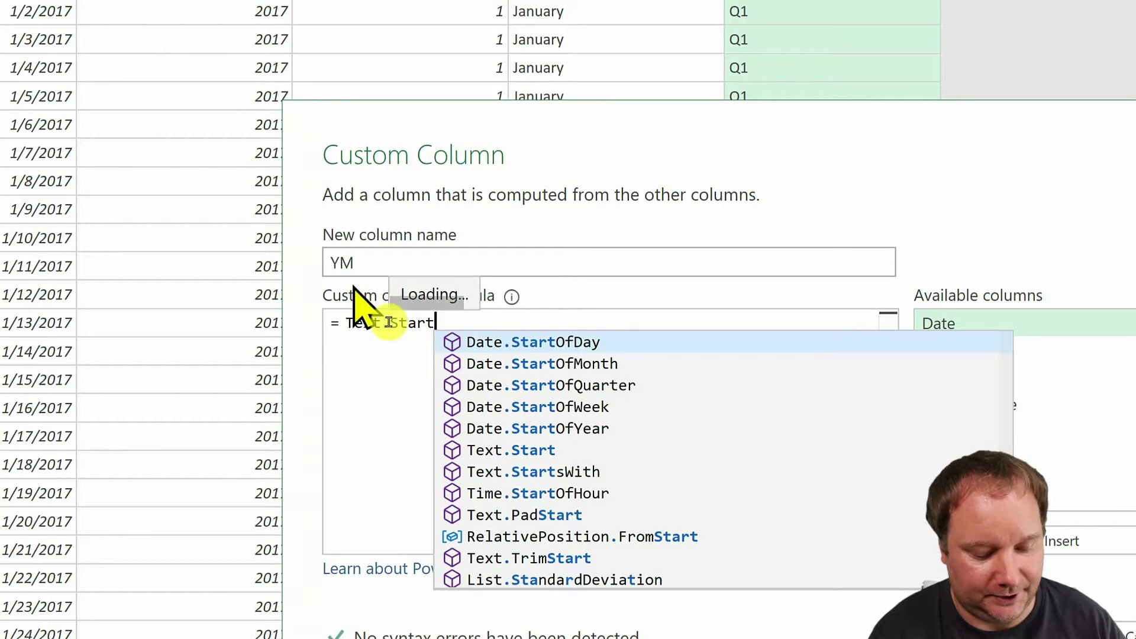
pyautogui.write('(')
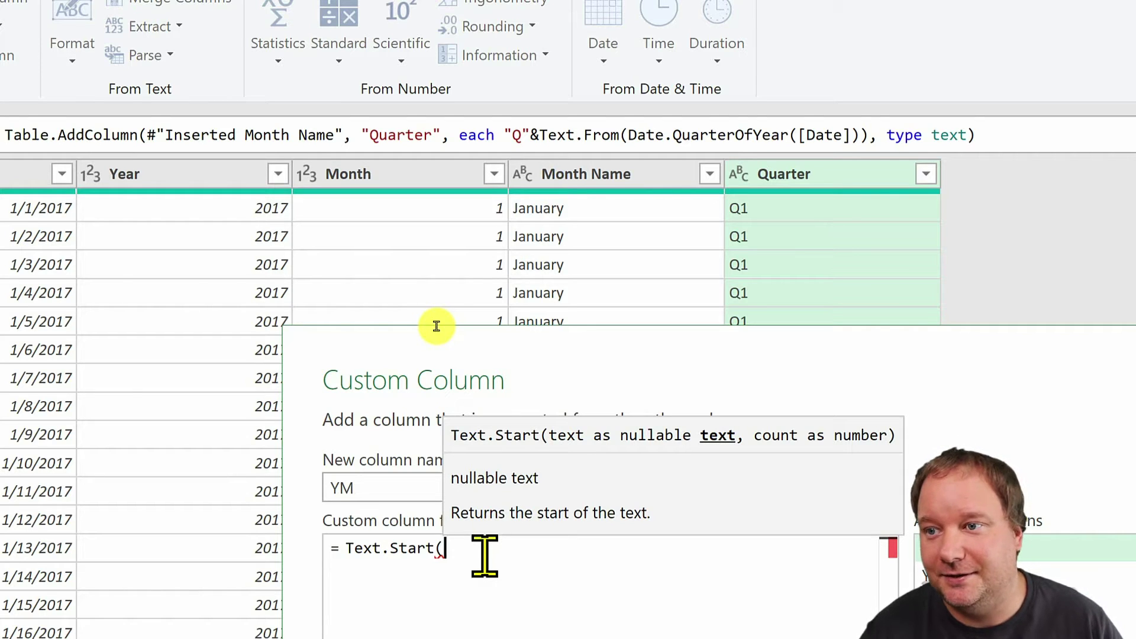
pyautogui.click(437, 326)
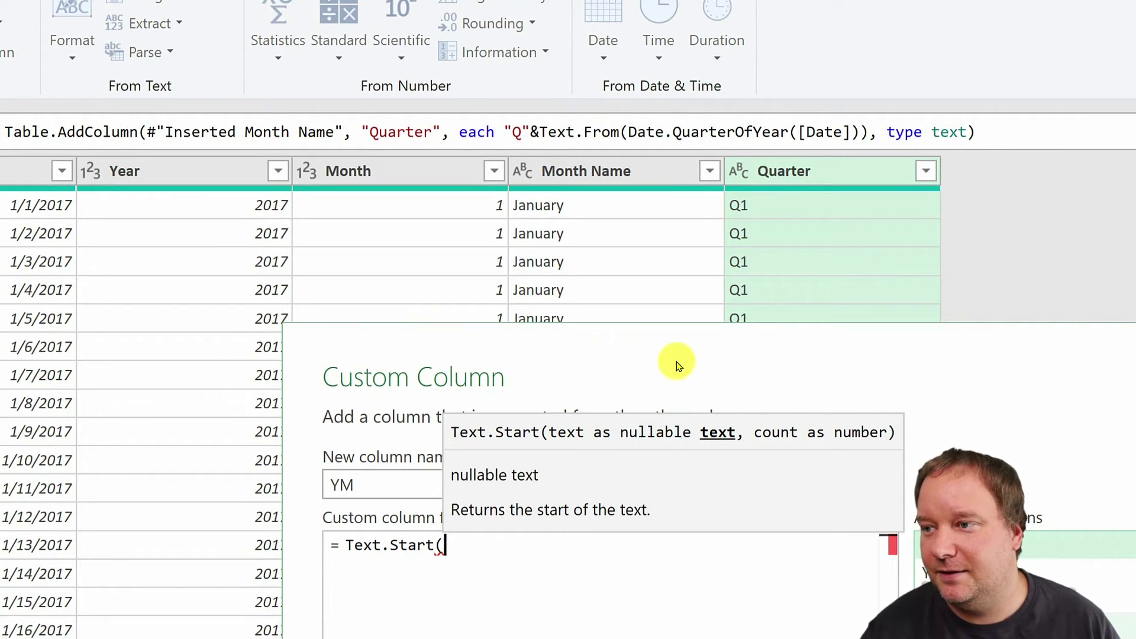
pyautogui.doubleClick(676, 361)
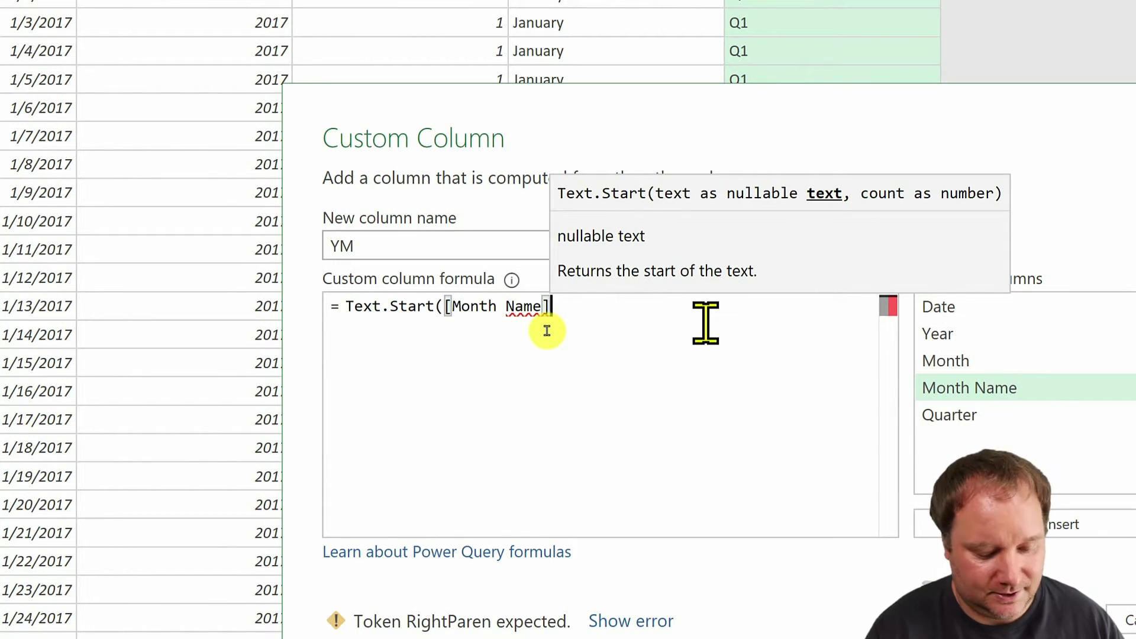
pyautogui.write(',3')
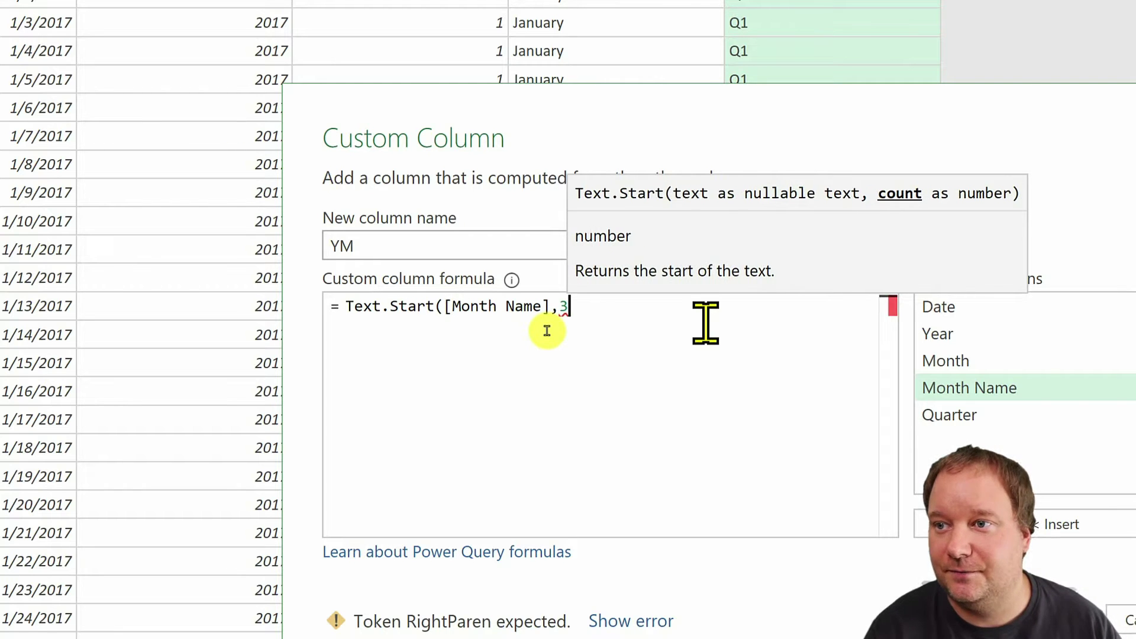
pyautogui.write(')')
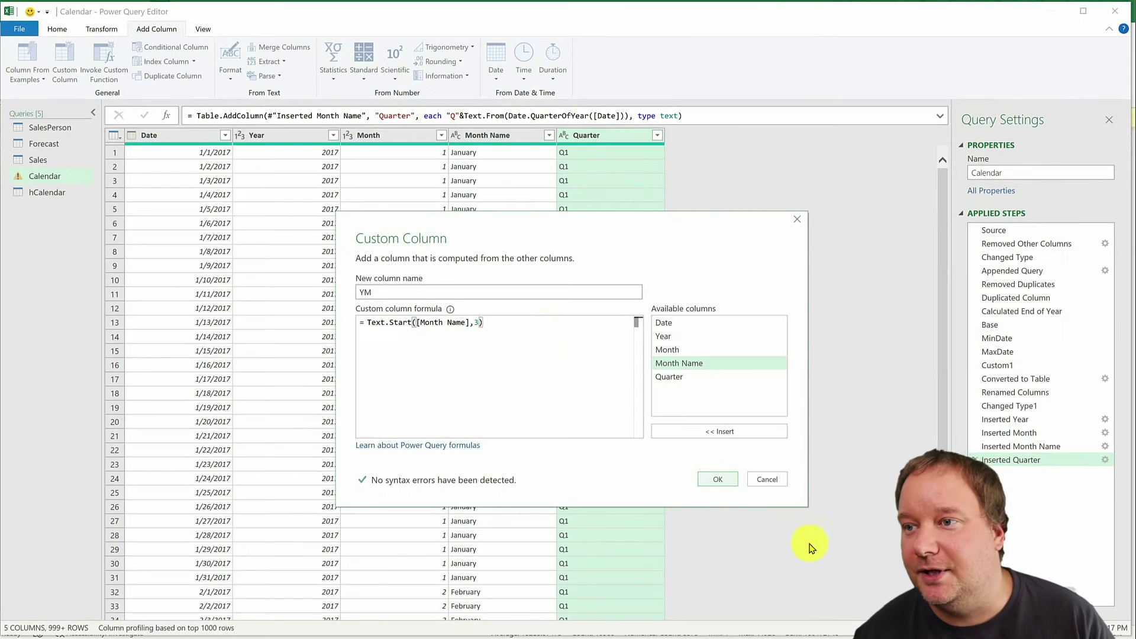
pyautogui.click(718, 478)
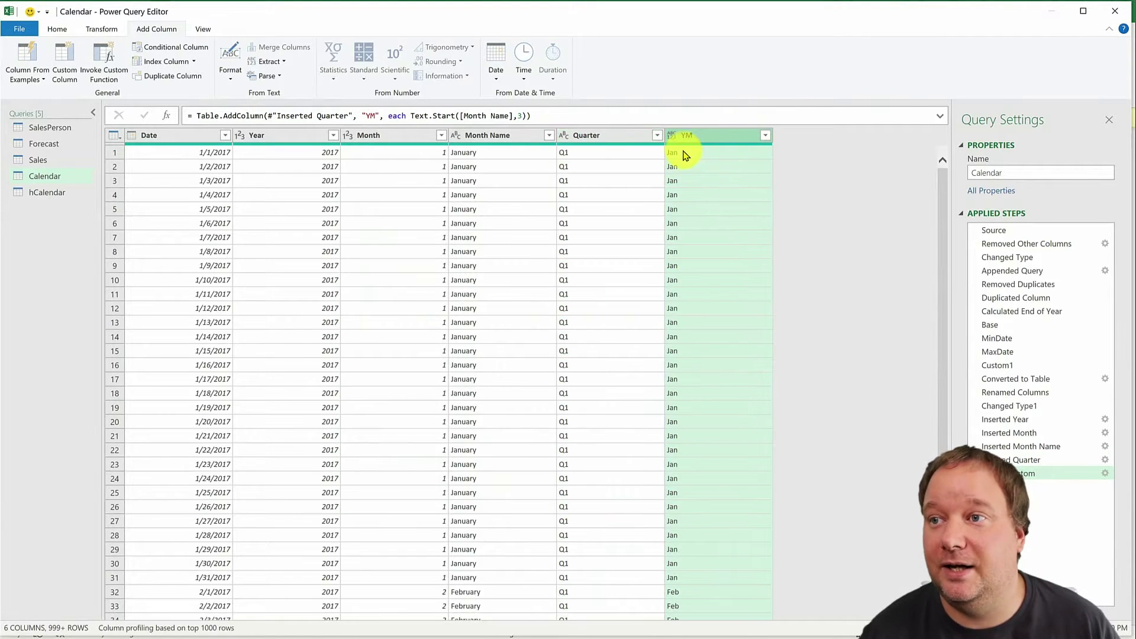
# Reopen the YM custom column's definition and append &" "& to its formula as a space separator.
pyautogui.click(1104, 473)
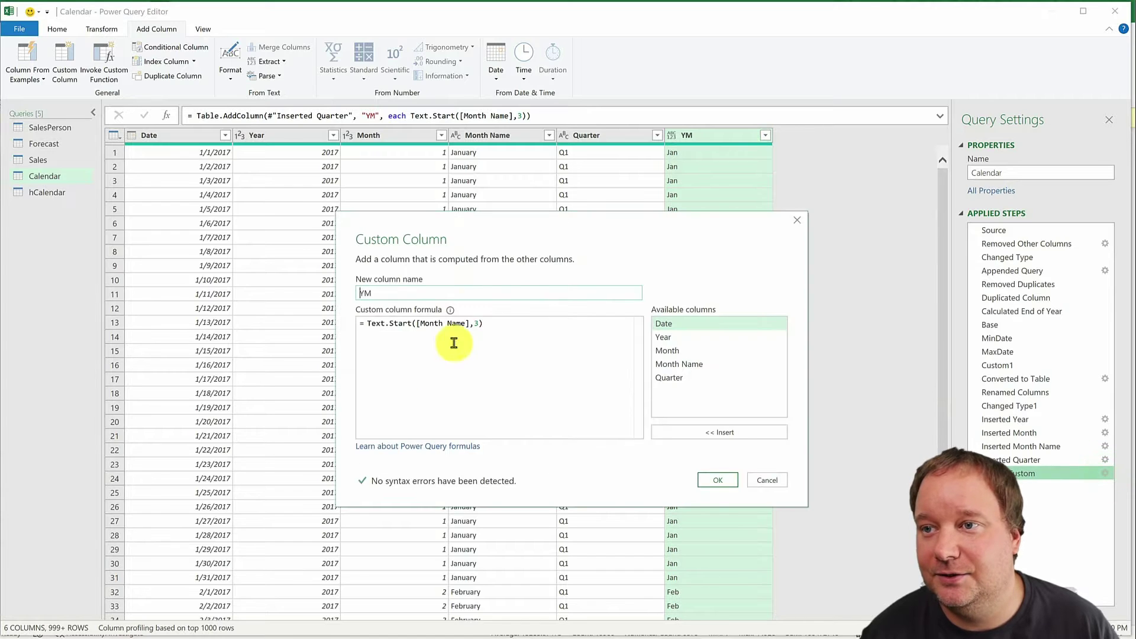
pyautogui.click(495, 328)
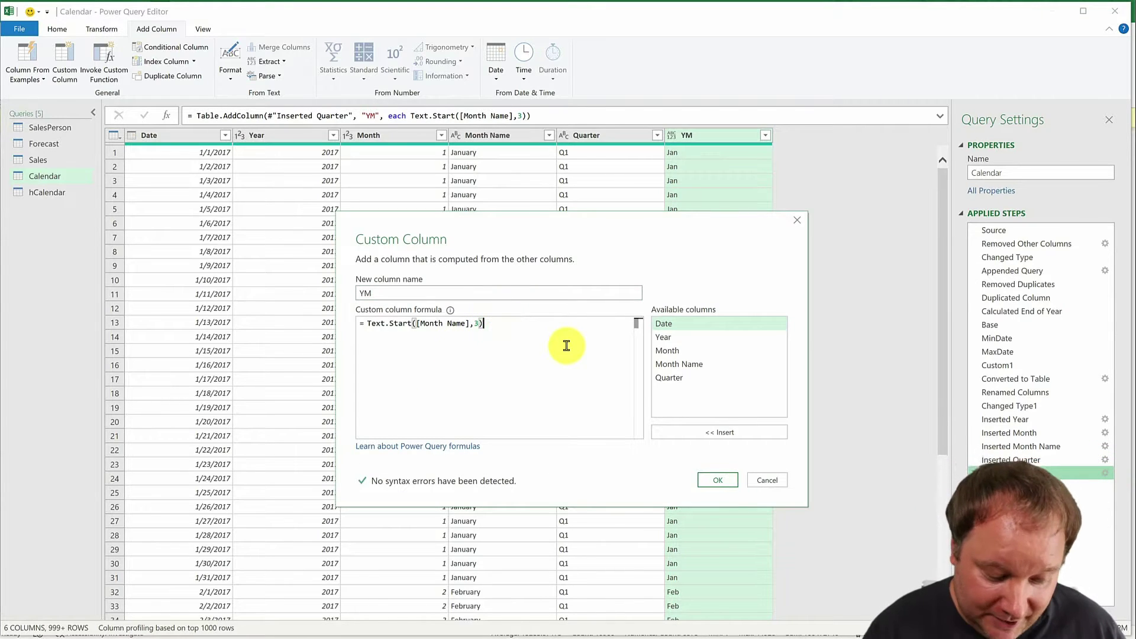
pyautogui.write('&" "')
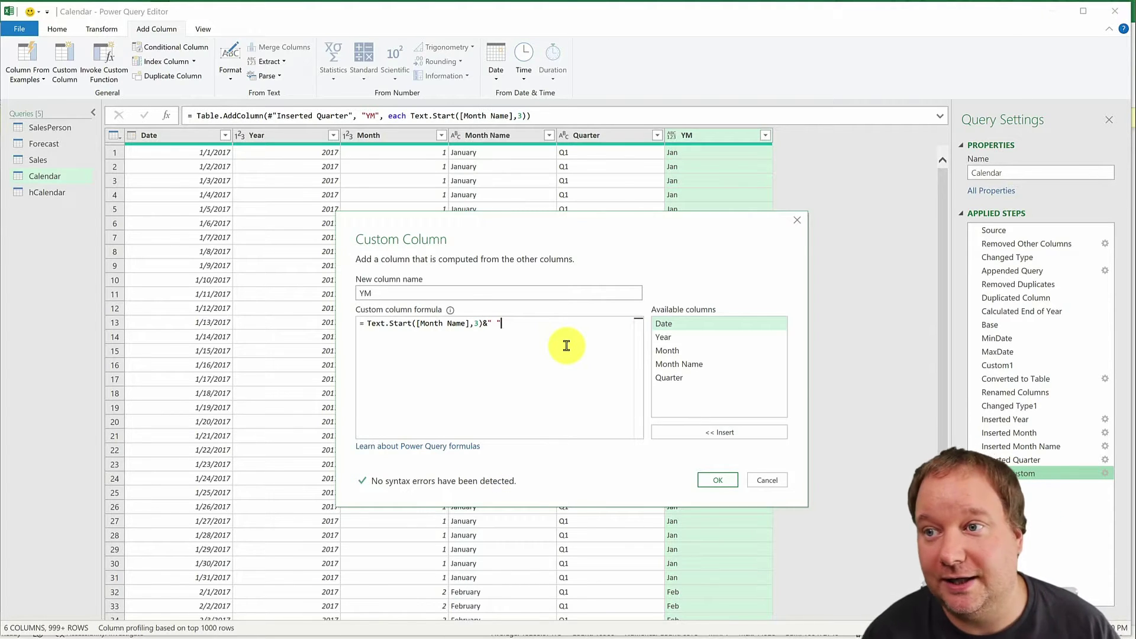
pyautogui.write('&')
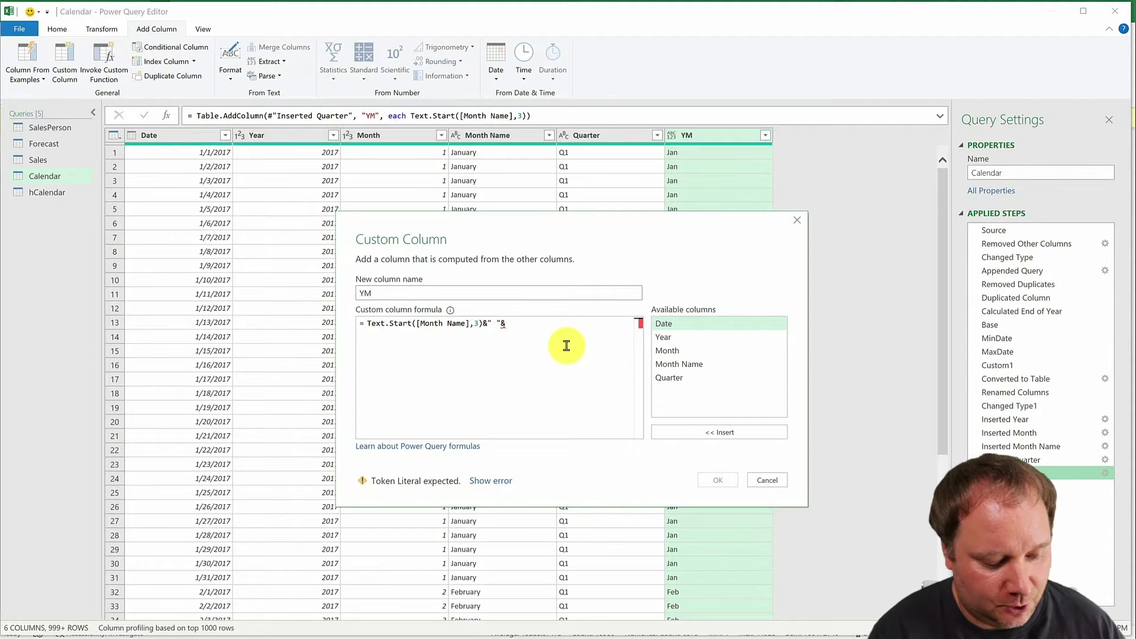
# Complete the YM formula with Text.End(Text.From([Year]),2) to add the two-digit year, and apply it.
pyautogui.write('Text.E')
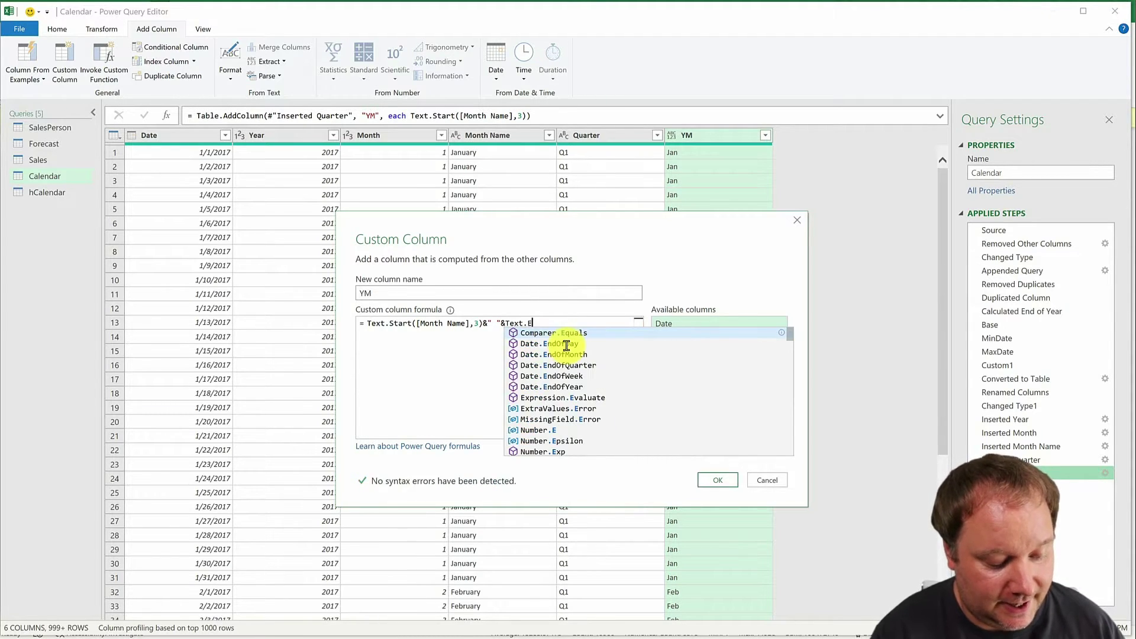
pyautogui.write('nd(')
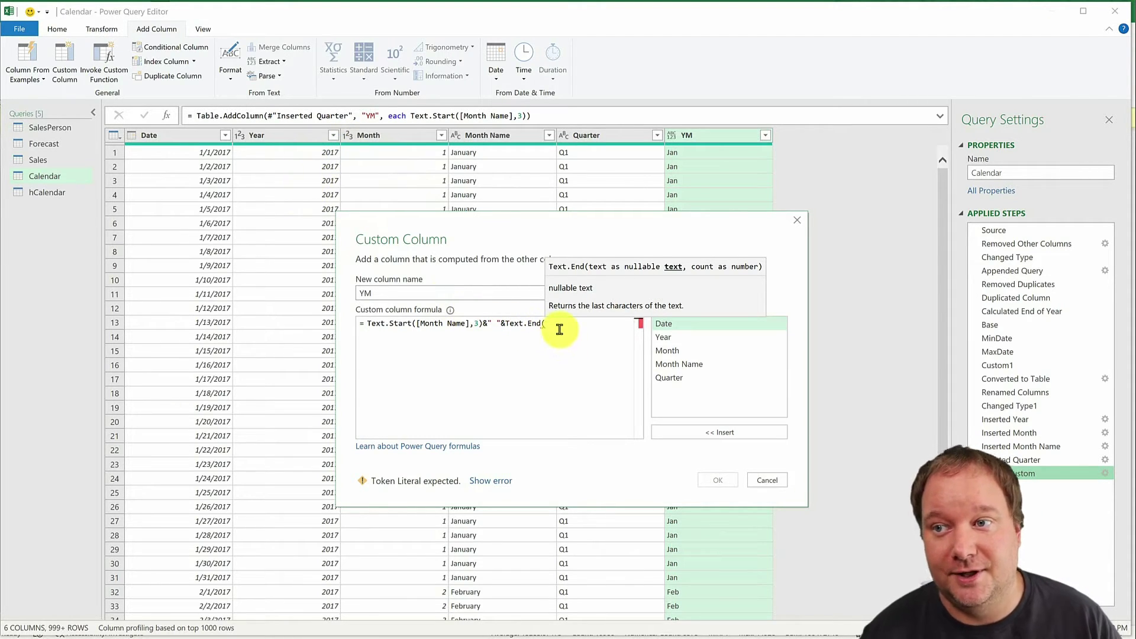
pyautogui.write('Text.F')
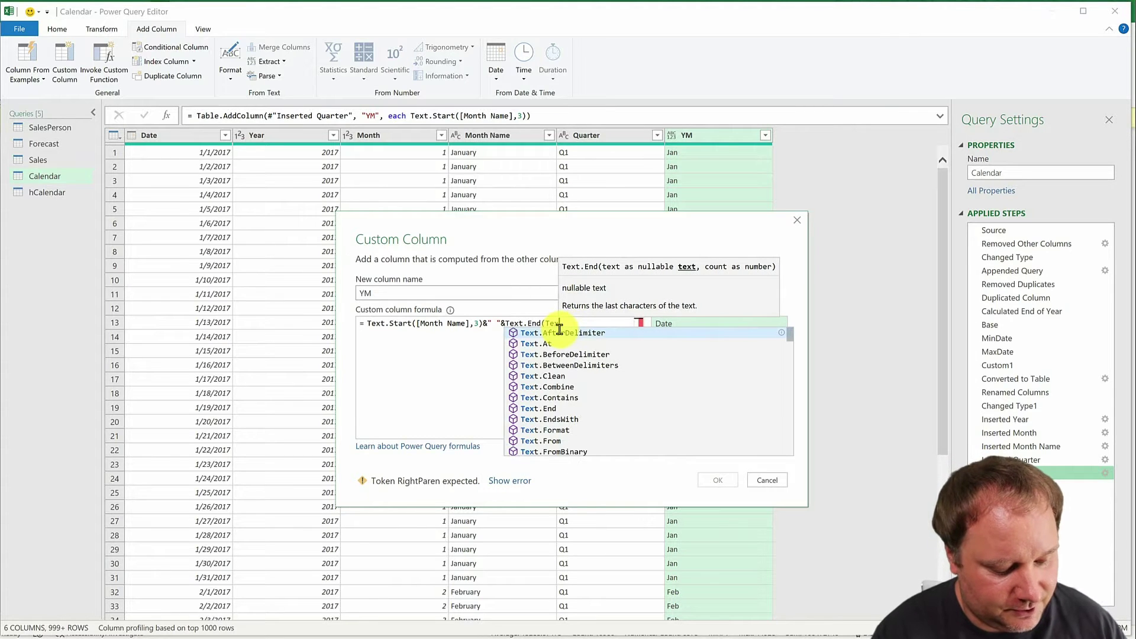
pyautogui.write('rom(')
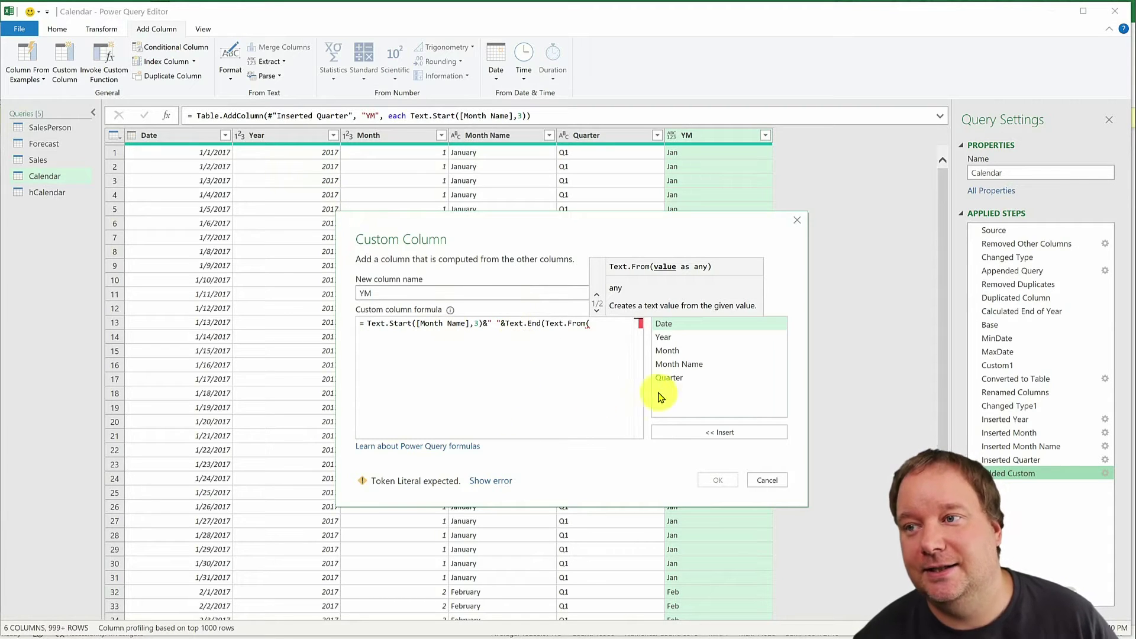
pyautogui.doubleClick(694, 342)
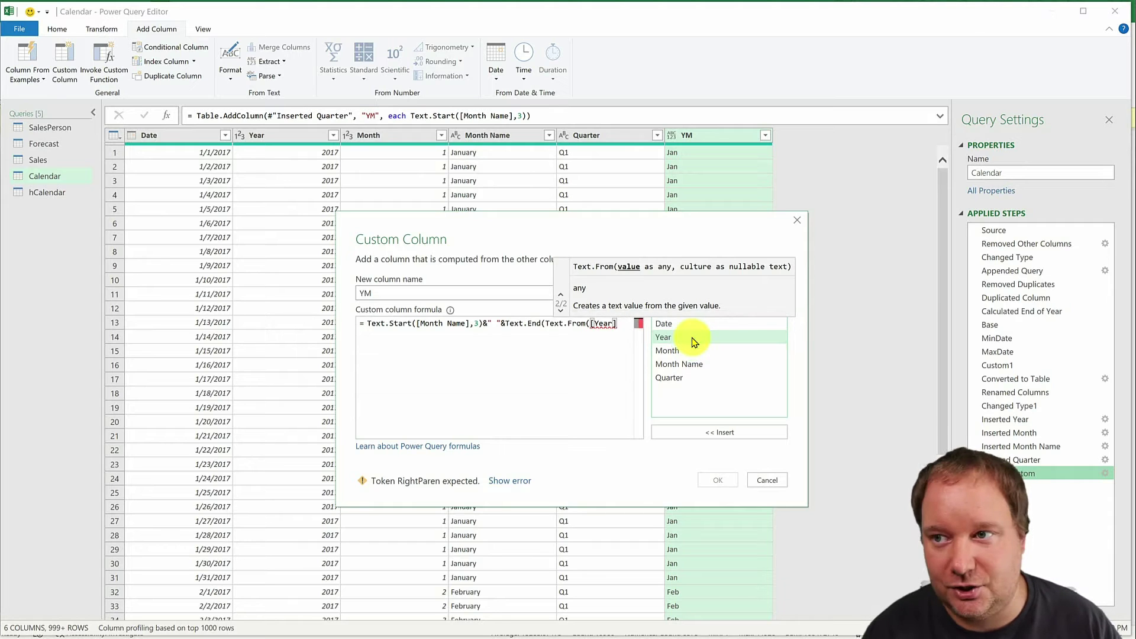
pyautogui.write(')')
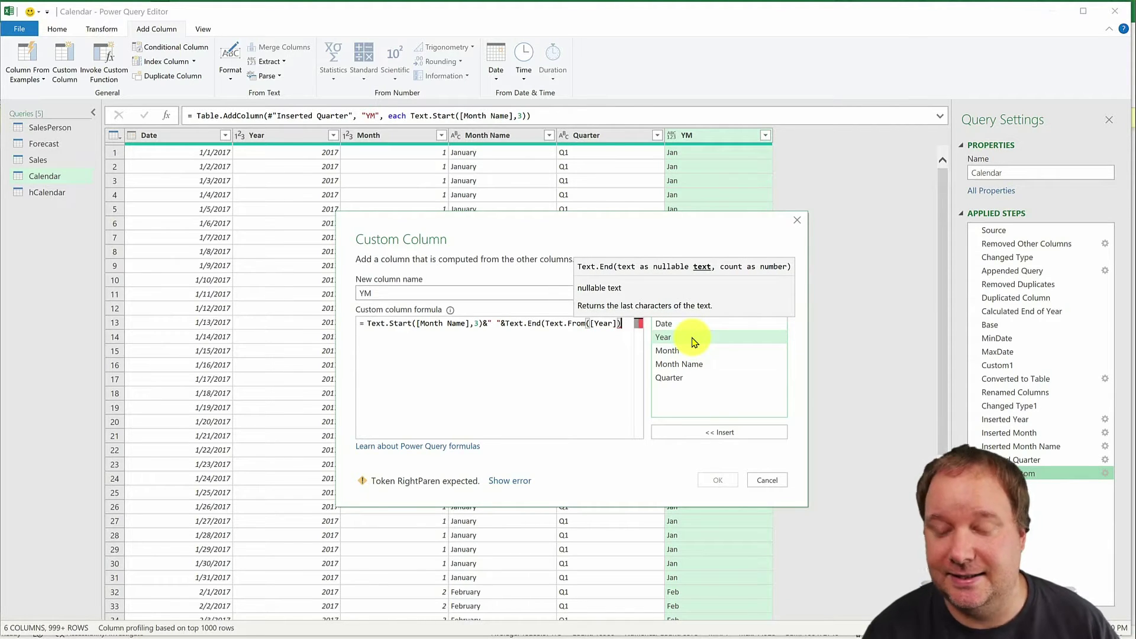
pyautogui.write(', 2)')
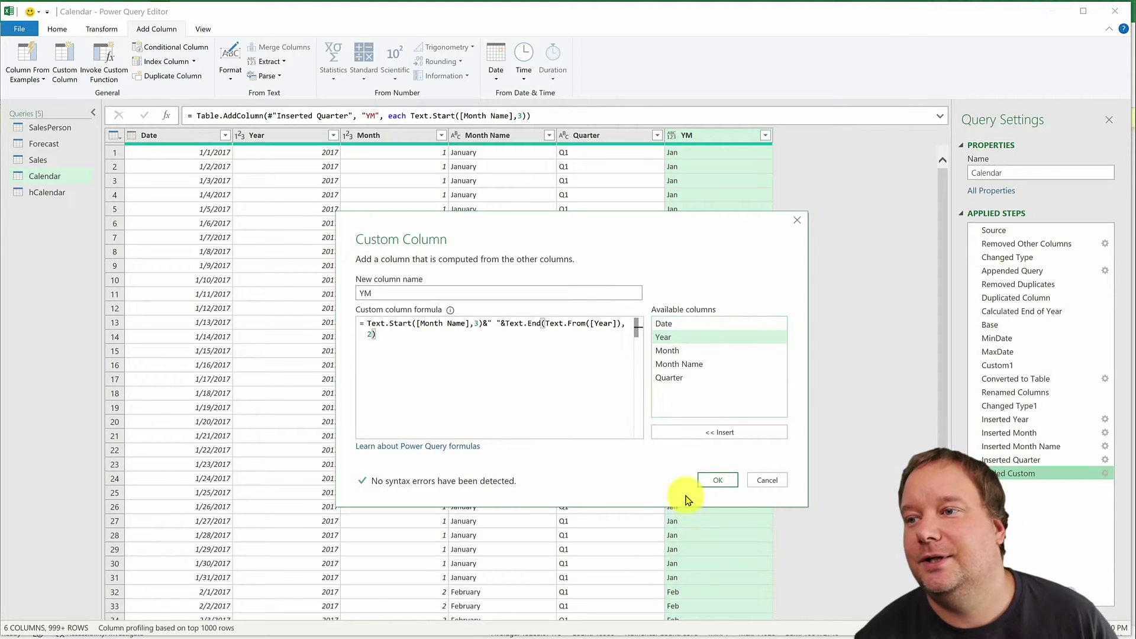
pyautogui.click(713, 484)
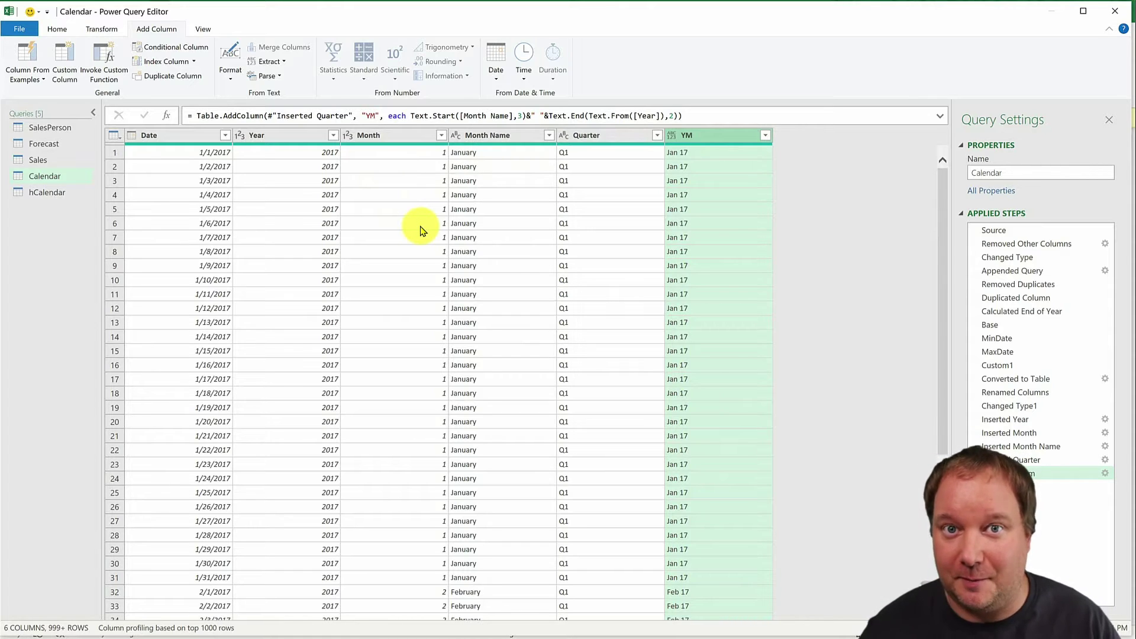
# Start another custom column in the Calendar query and name it YM Index.
pyautogui.click(65, 59)
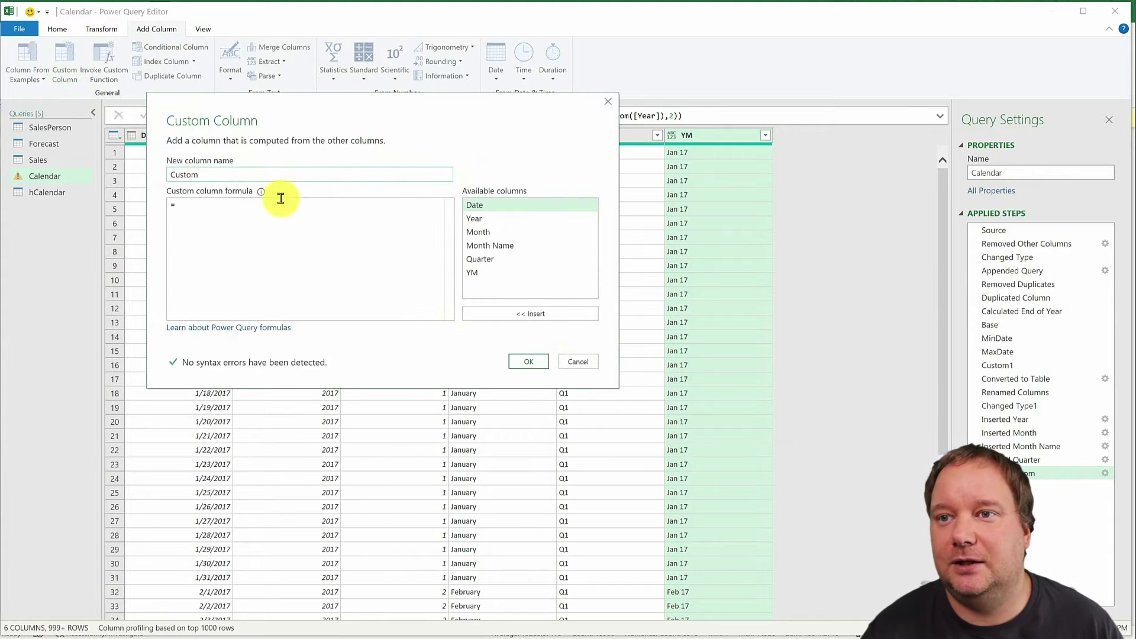
pyautogui.click(241, 175)
pyautogui.doubleClick(241, 176)
pyautogui.write('Y')
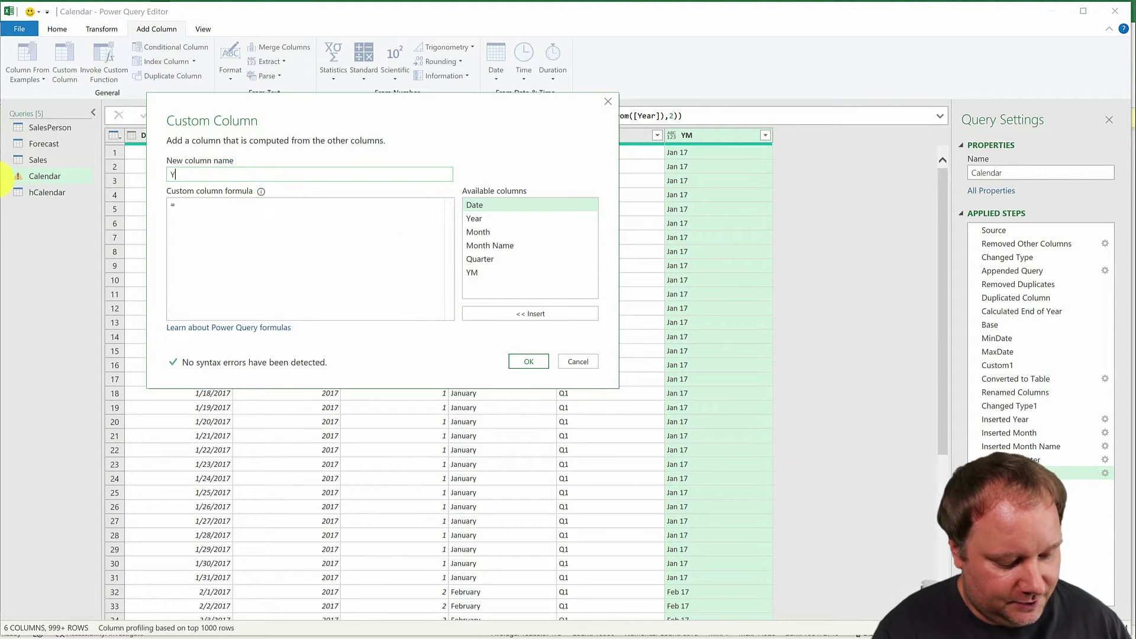
pyautogui.write('M Index')
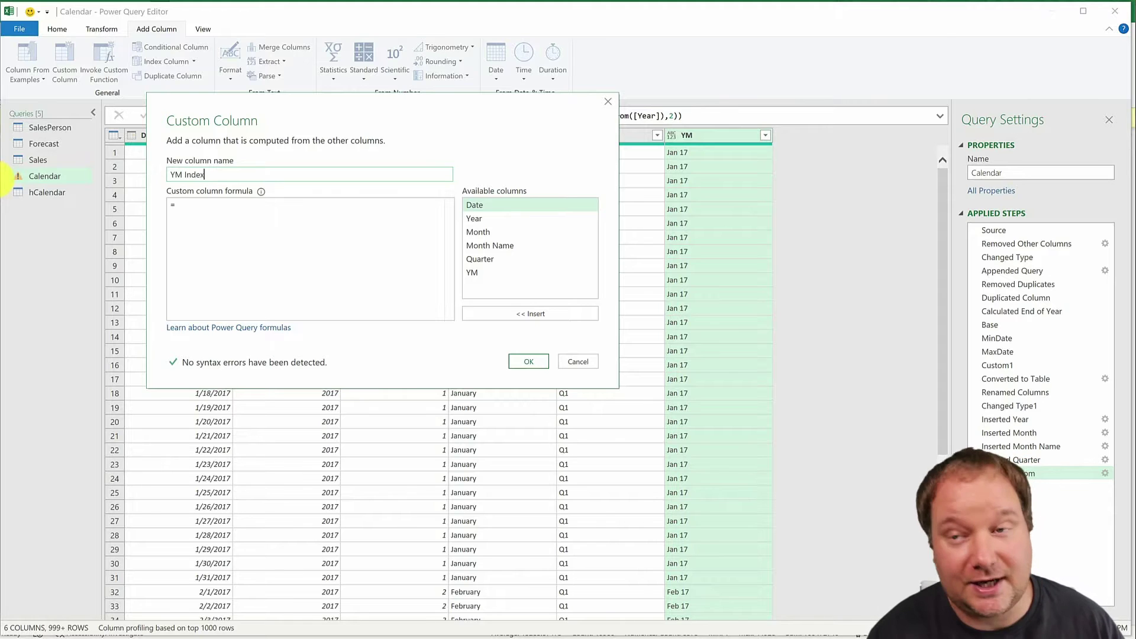
pyautogui.press('Tab')
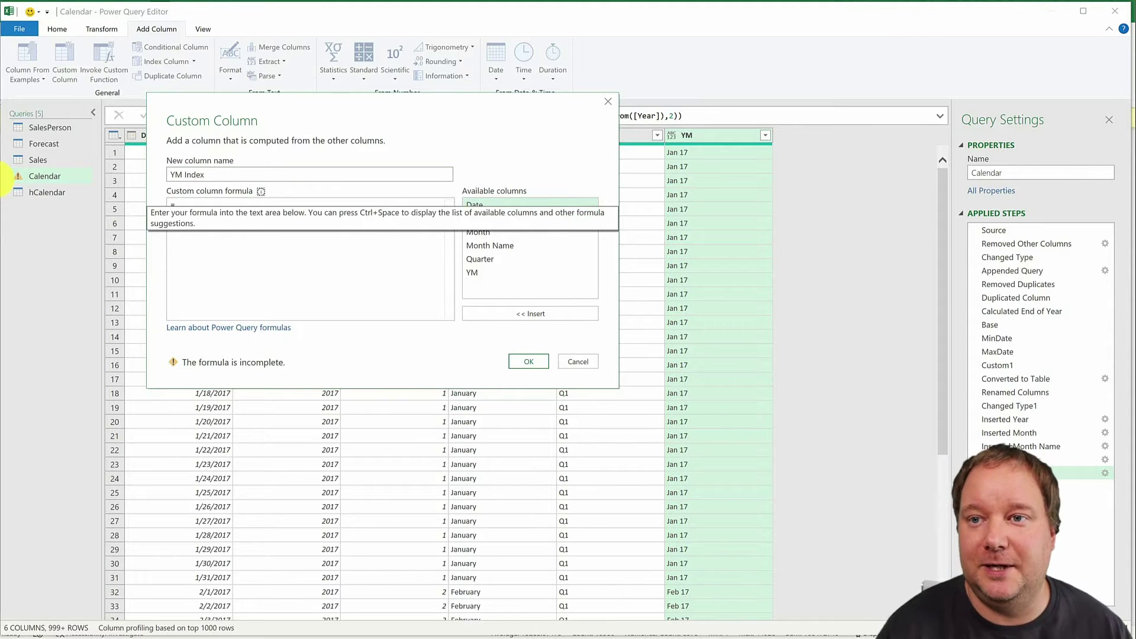
# Set the YM Index column's formula to [Year]*12+[Month], create the column and check its values across months.
pyautogui.click(206, 203)
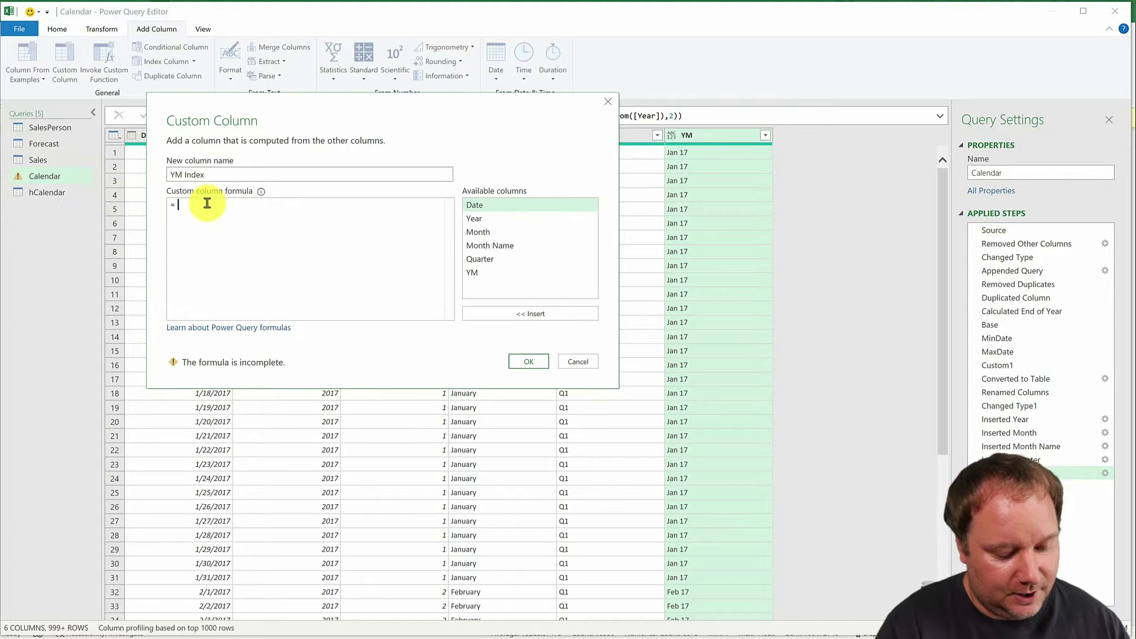
pyautogui.doubleClick(506, 221)
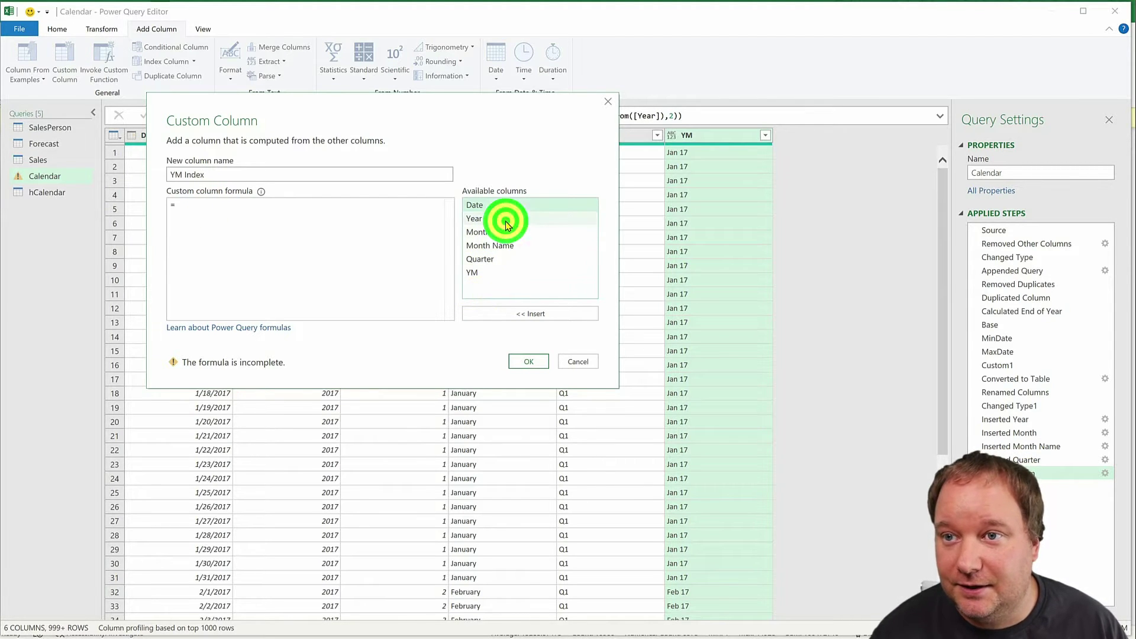
pyautogui.write('*')
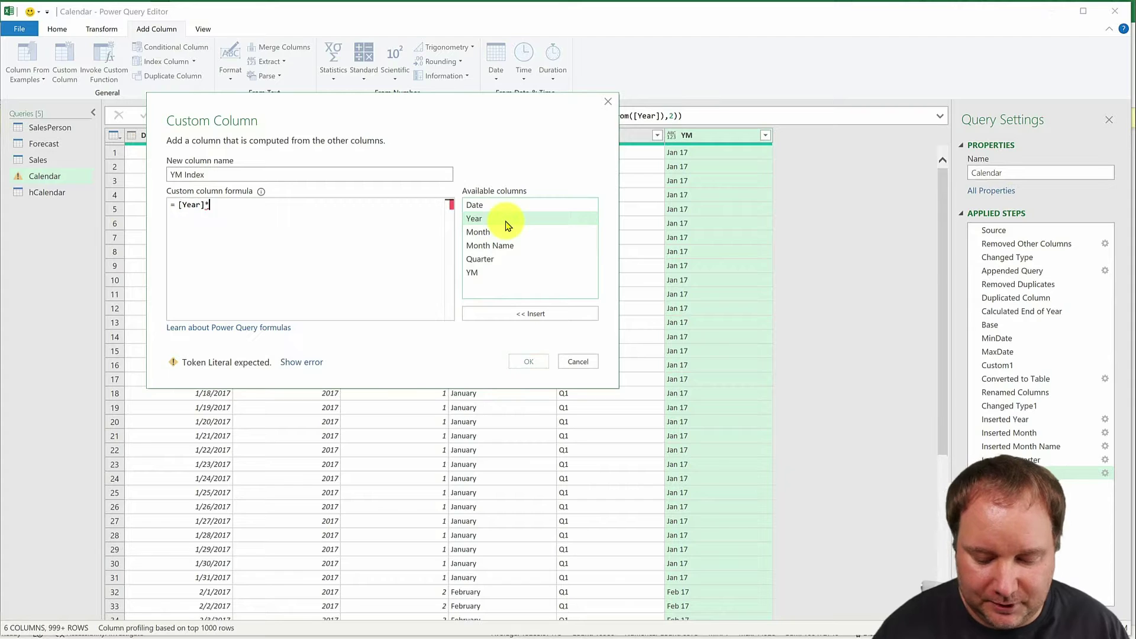
pyautogui.write('12+')
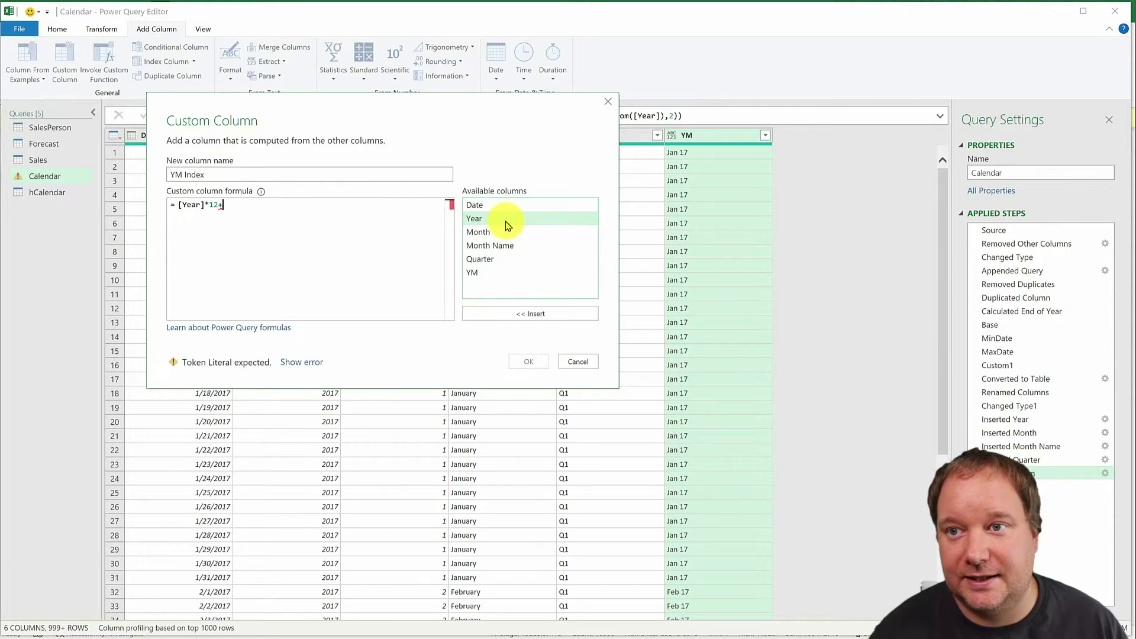
pyautogui.doubleClick(506, 232)
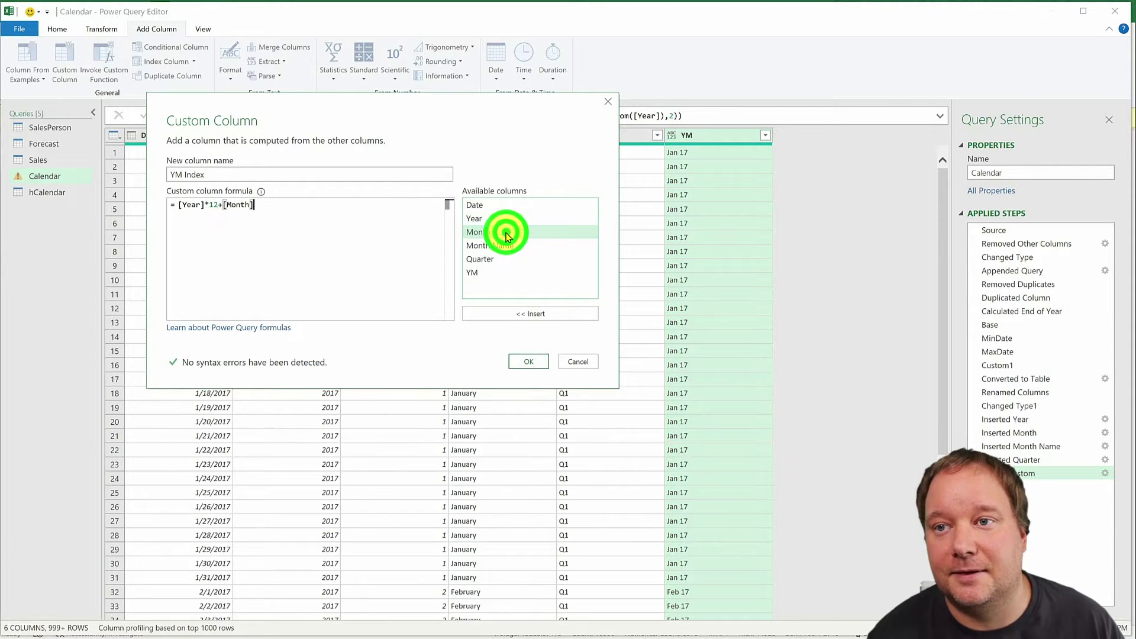
pyautogui.click(519, 364)
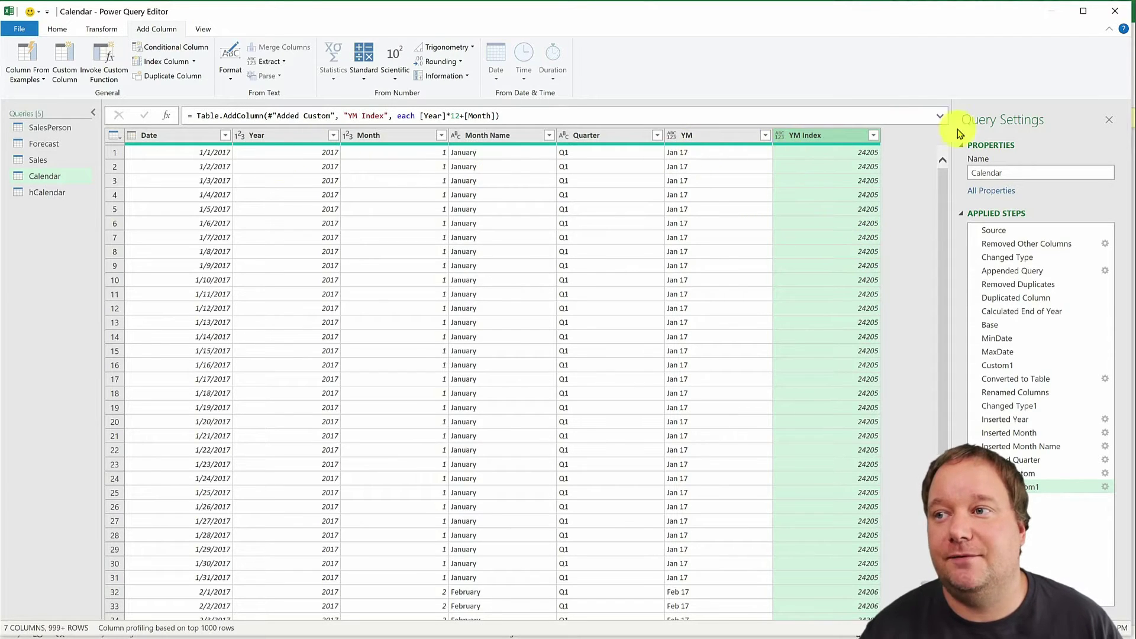
pyautogui.scroll(-4, 796, 354)
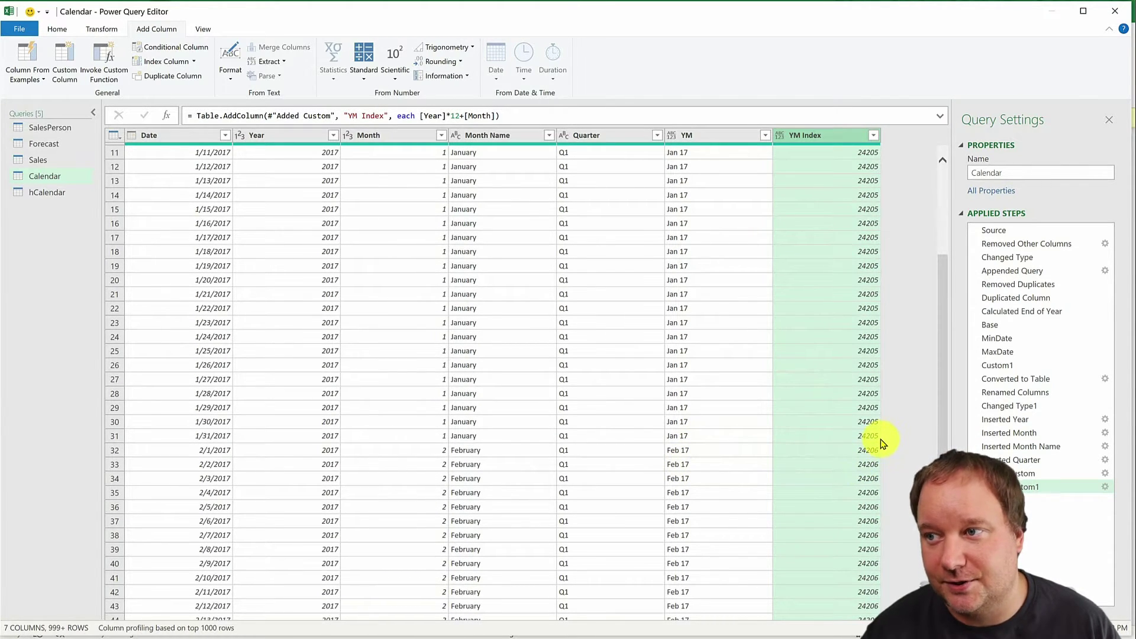
pyautogui.scroll(4, 860, 406)
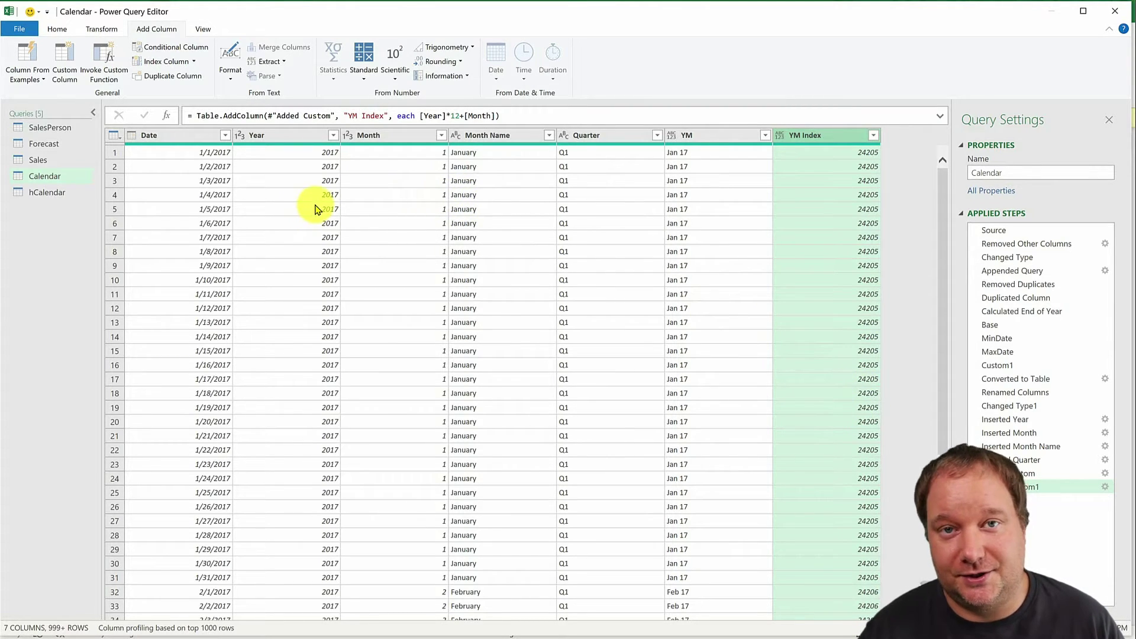
# Start another custom column in the Calendar query and name it Rolling 13.
pyautogui.click(71, 71)
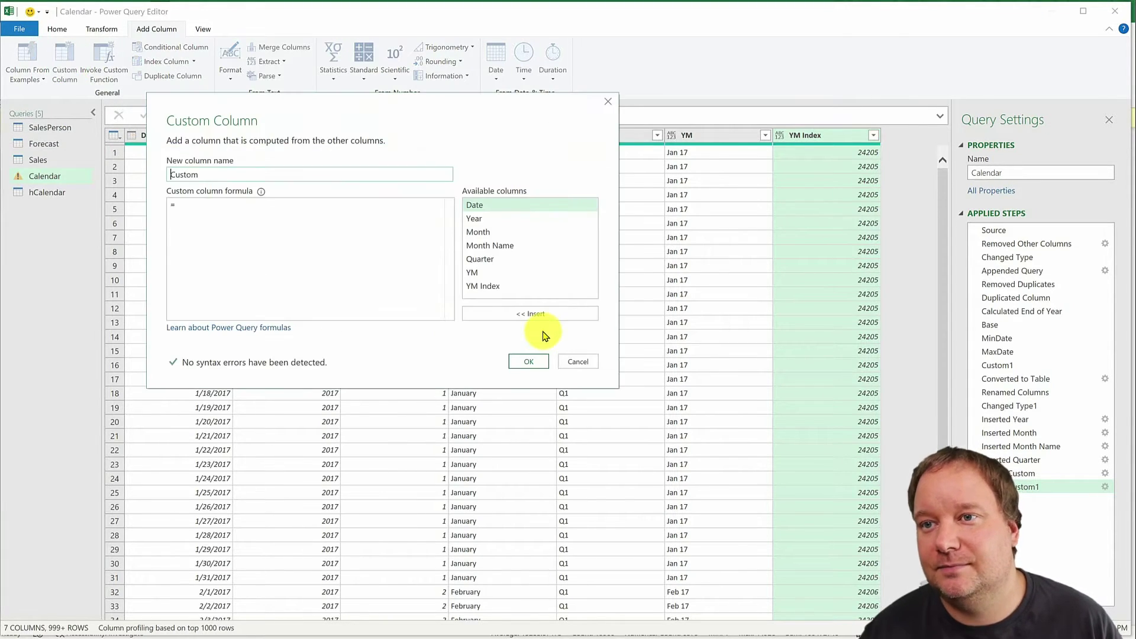
pyautogui.doubleClick(233, 173)
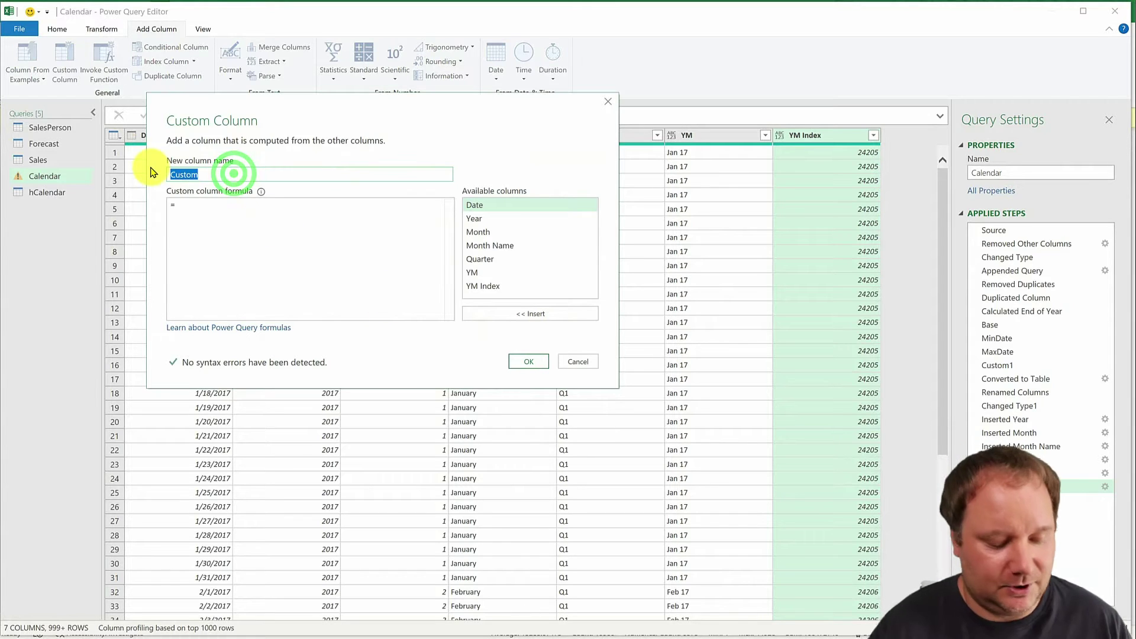
pyautogui.write('Rolling 13')
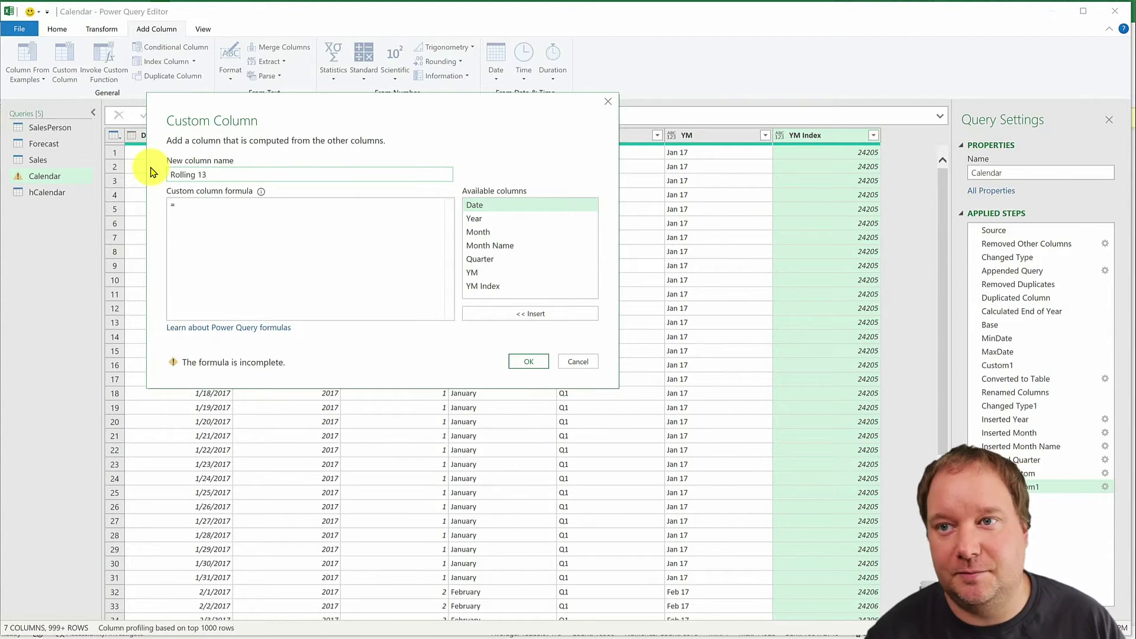
pyautogui.click(237, 204)
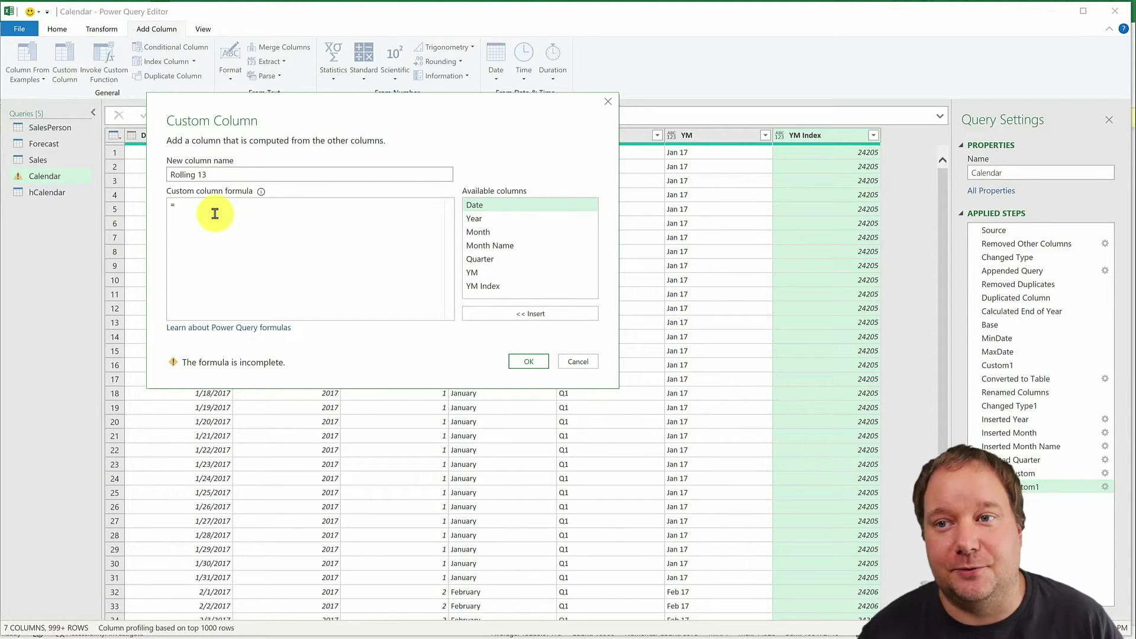
pyautogui.click(215, 212)
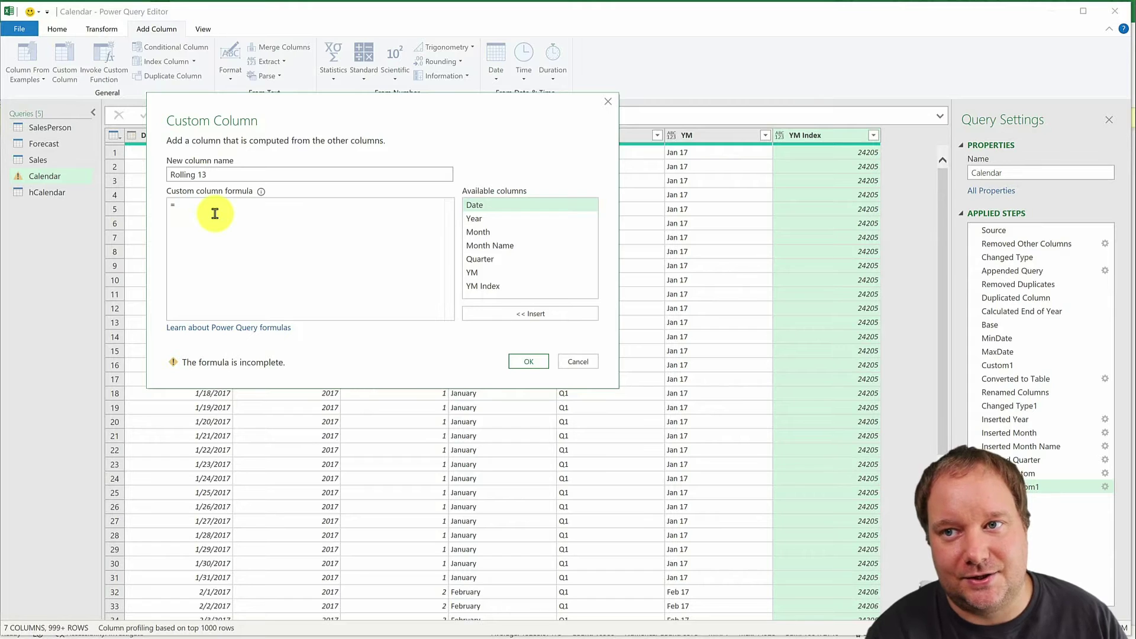
pyautogui.write('if')
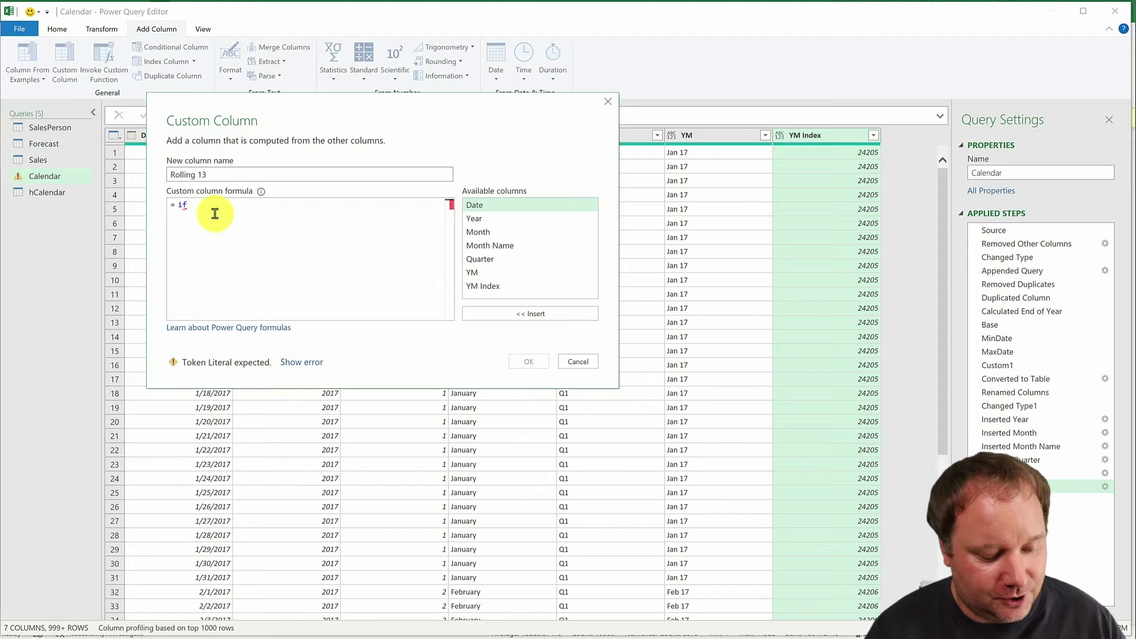
pyautogui.write('then')
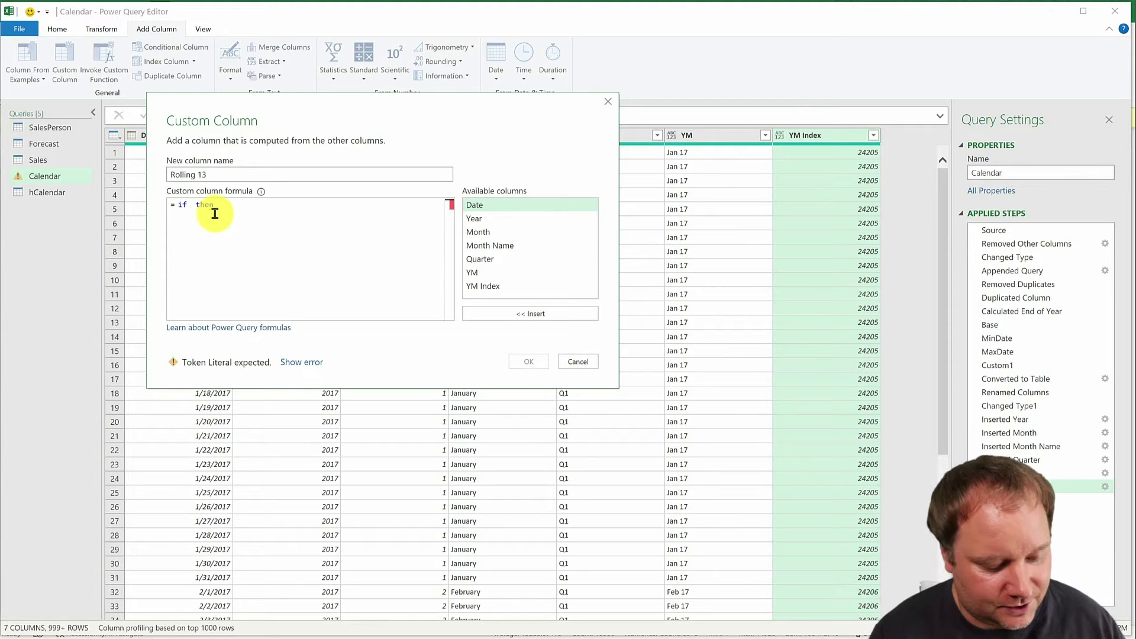
pyautogui.write(' else')
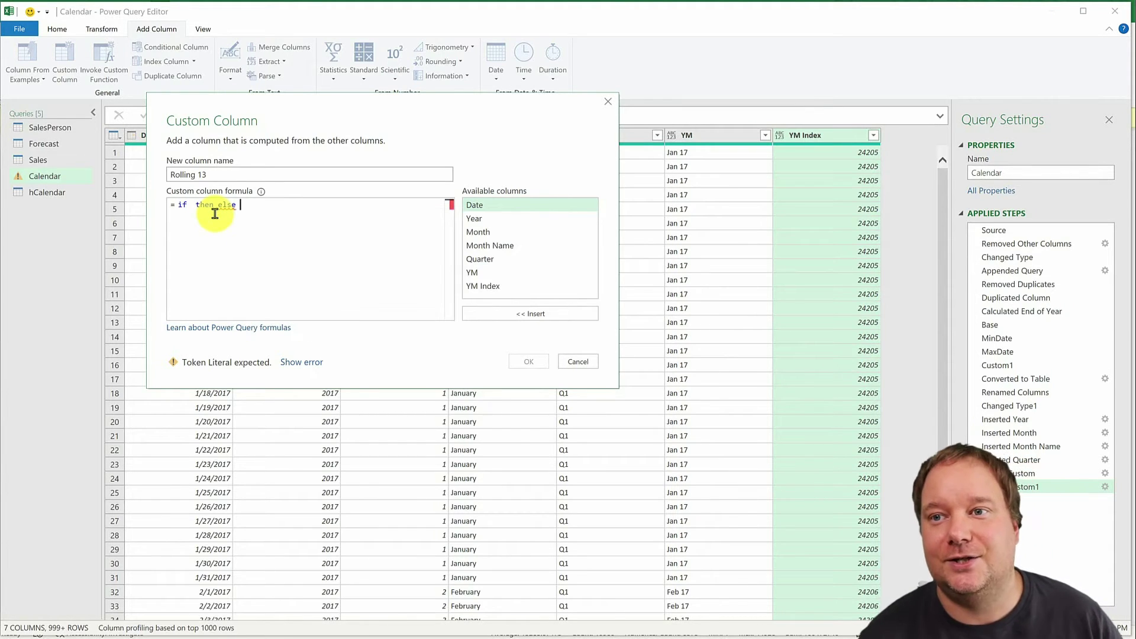
pyautogui.click(191, 205)
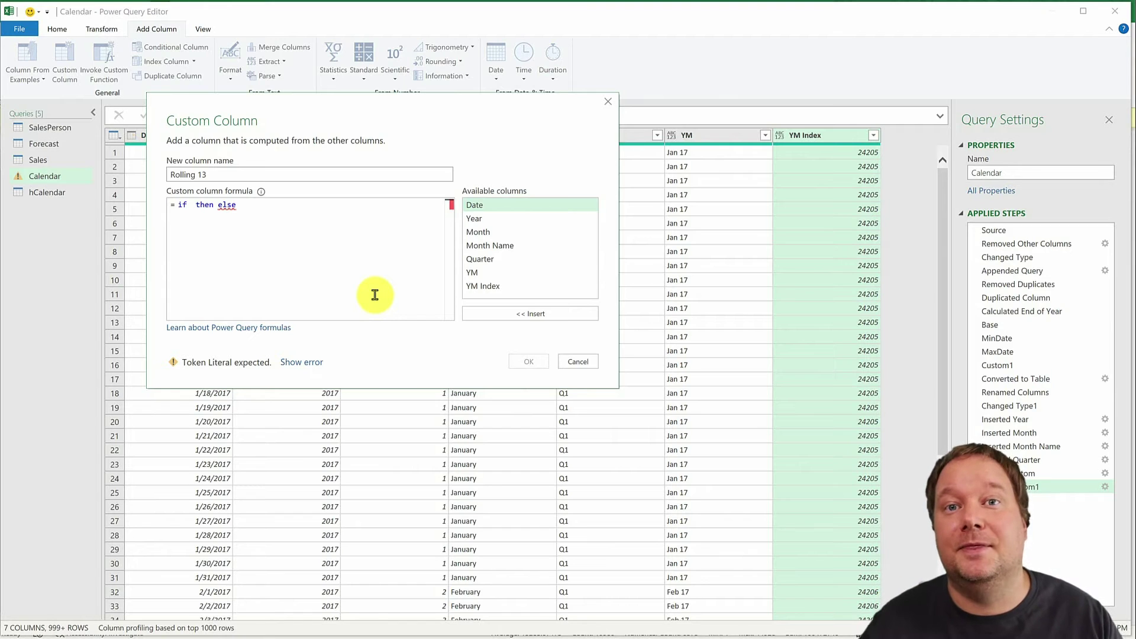
pyautogui.moveTo(264, 206); pyautogui.dragTo(178, 205)
pyautogui.press('BackSpace')
pyautogui.tripleClick(243, 176)
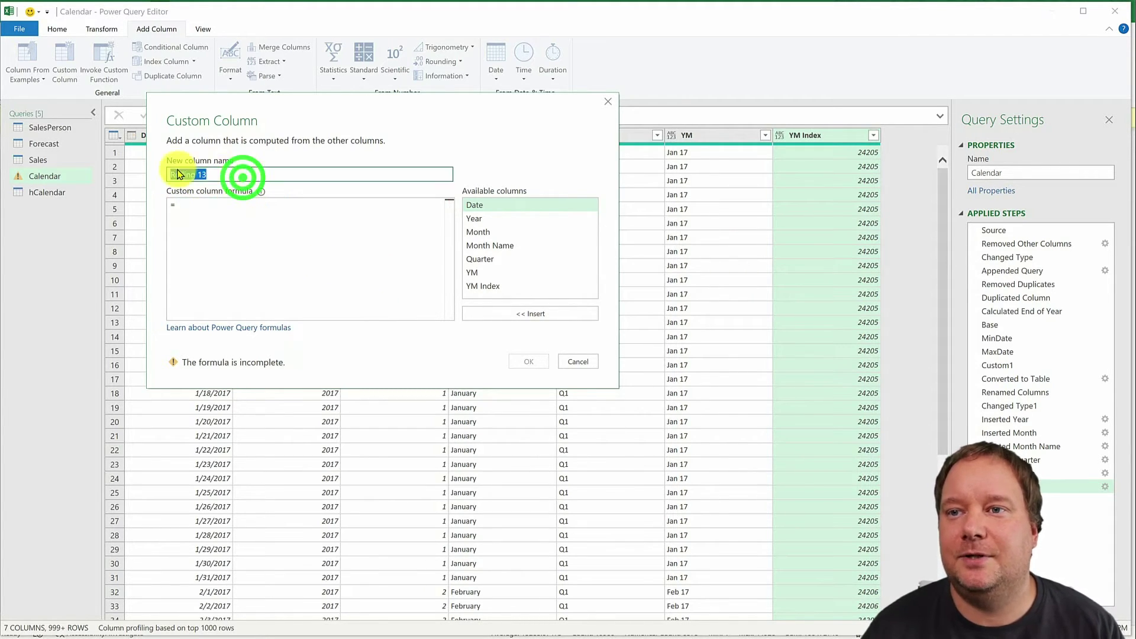
pyautogui.press('BackSpace')
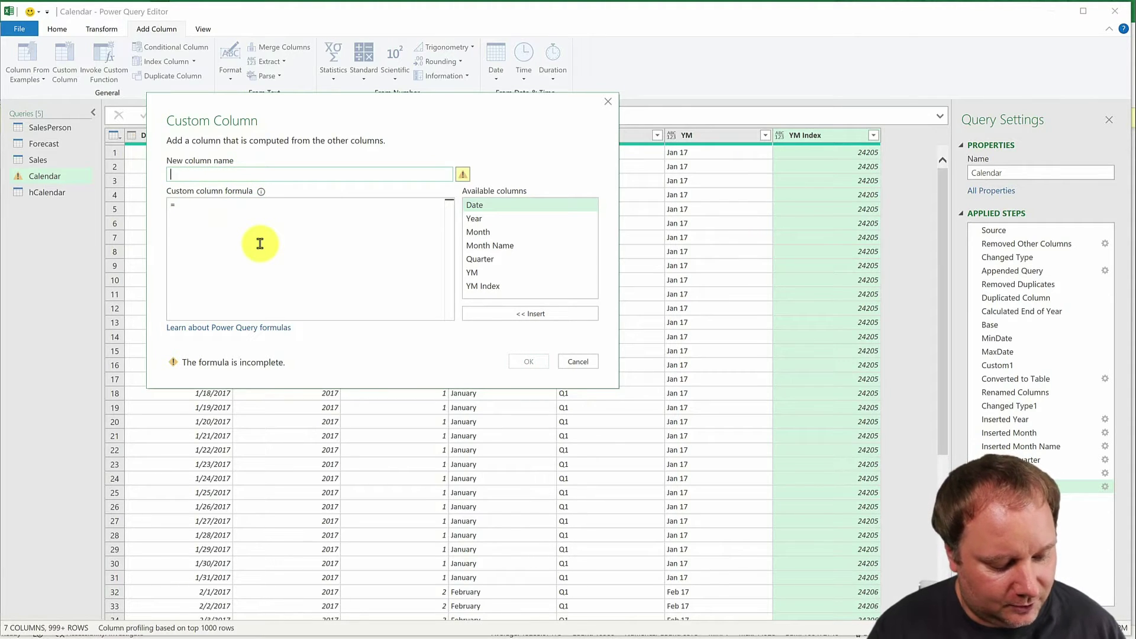
pyautogui.write('Rollin')
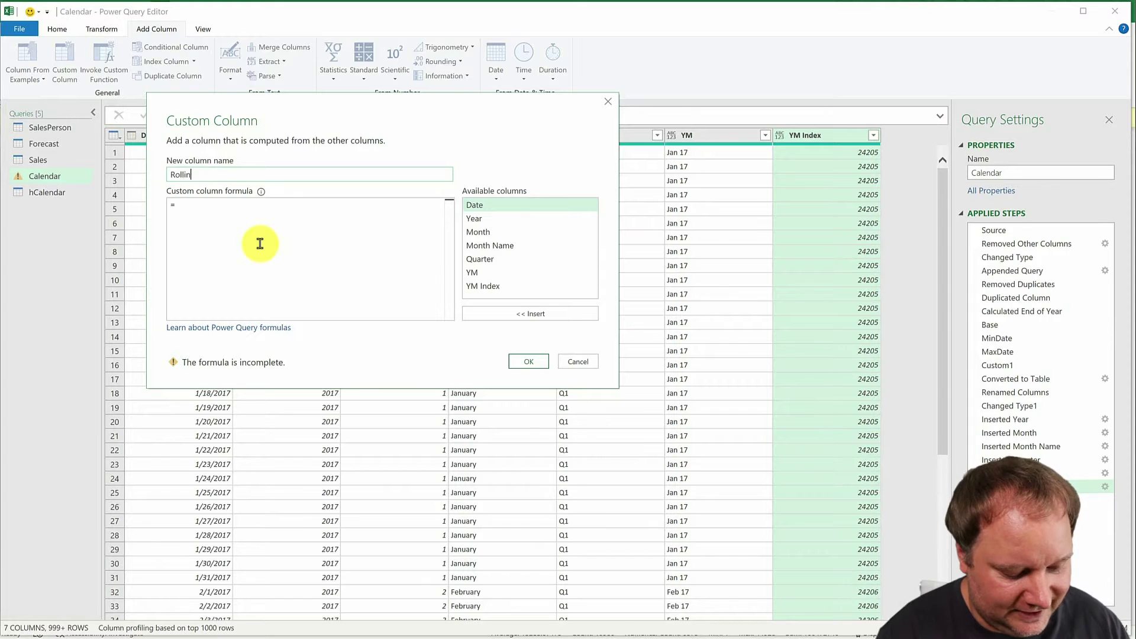
pyautogui.write('g 13')
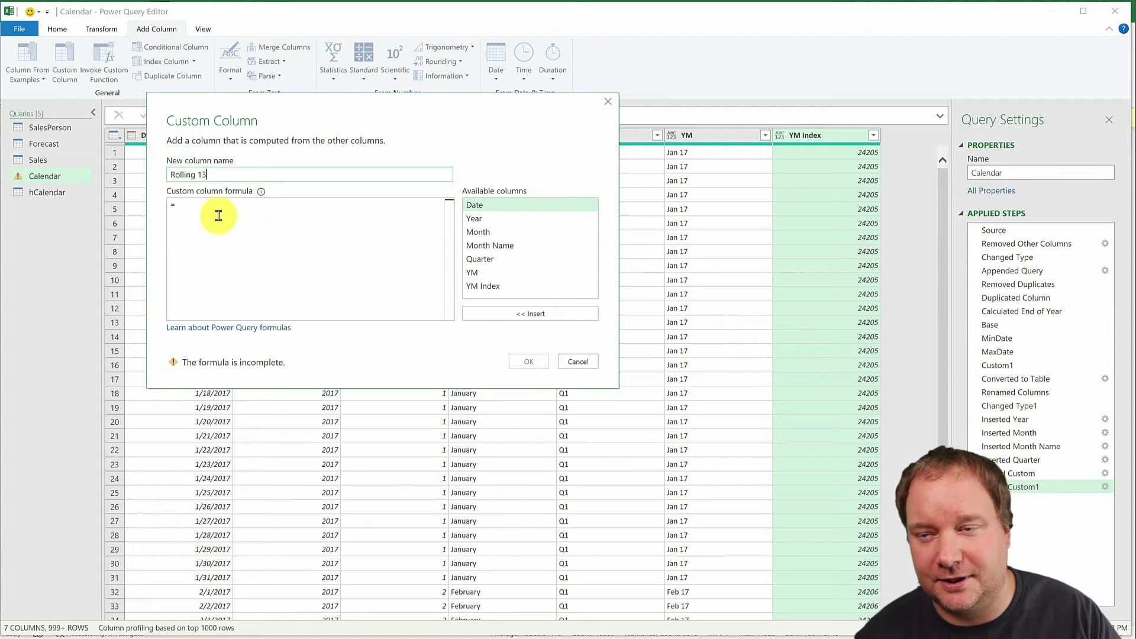
# Set the Rolling 13 column's formula to DateTime.LocalNow() and create the column.
pyautogui.click(219, 205)
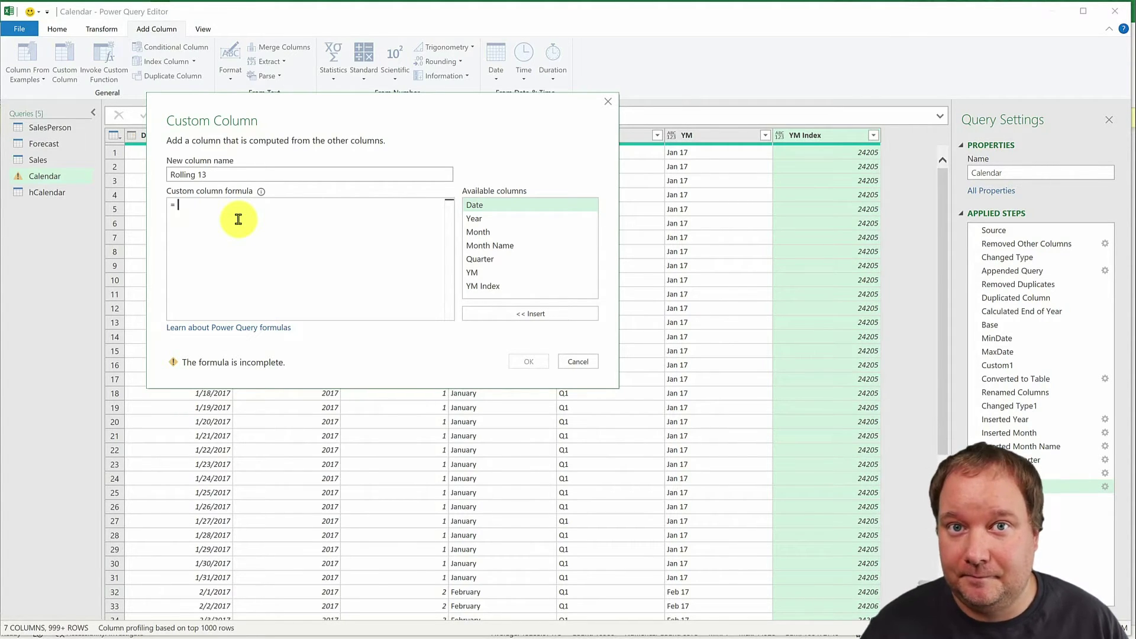
pyautogui.write('Dat')
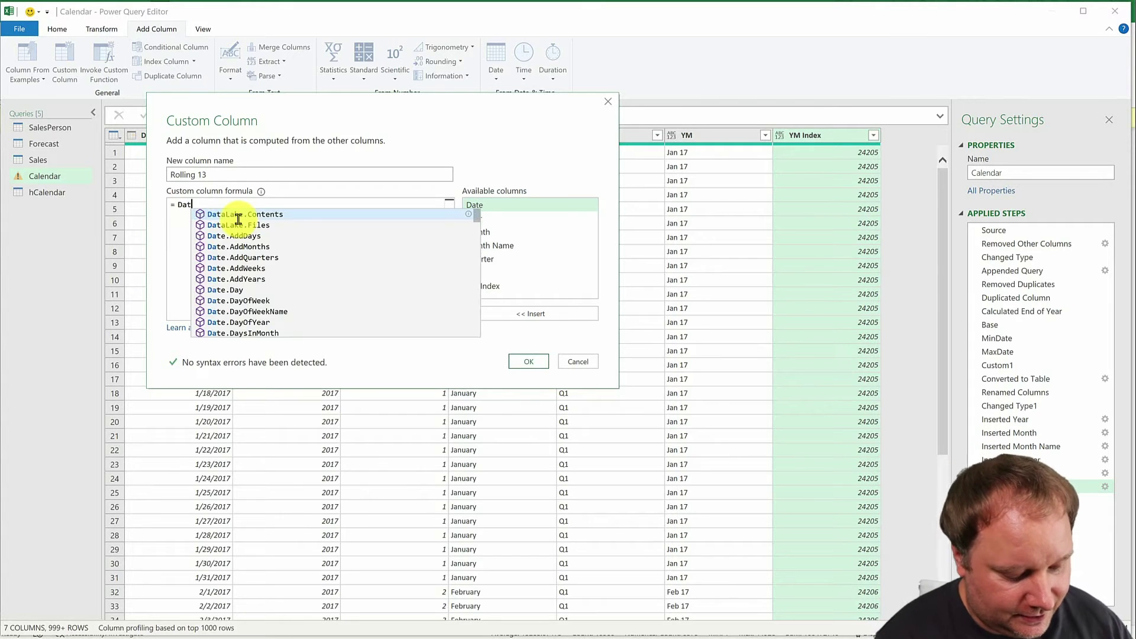
pyautogui.write('e.Time')
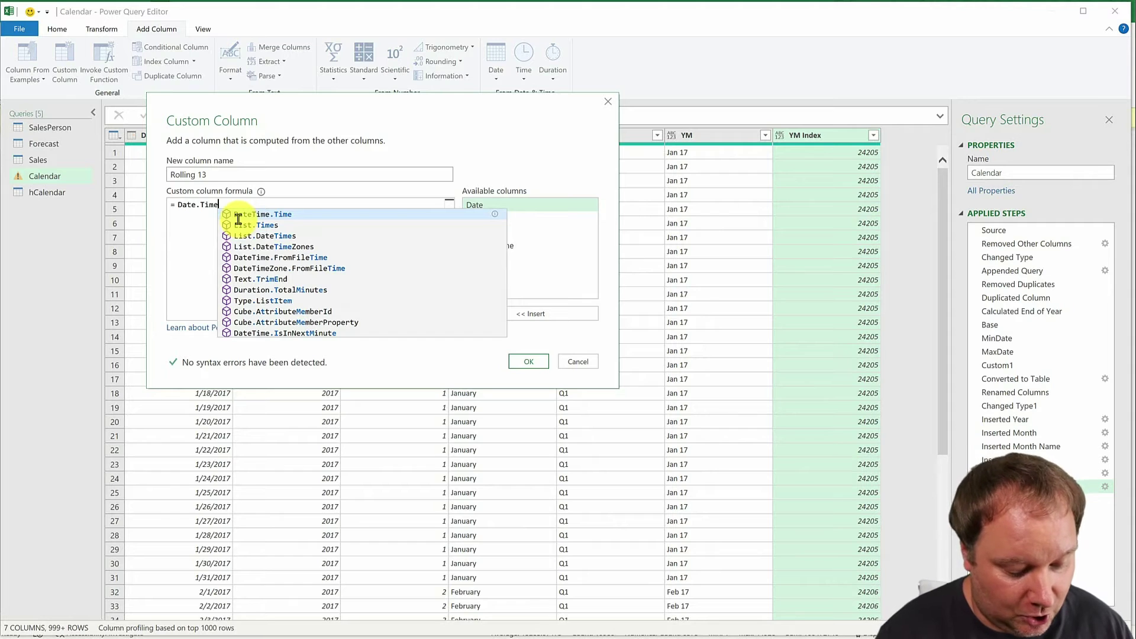
pyautogui.write('.Lo')
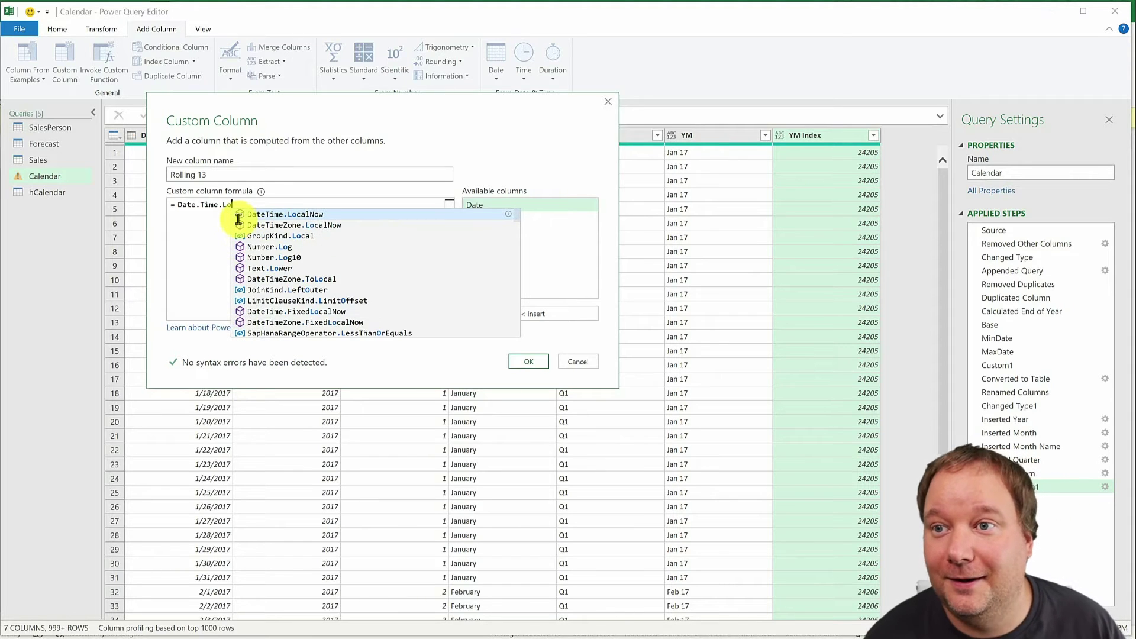
pyautogui.doubleClick(294, 214)
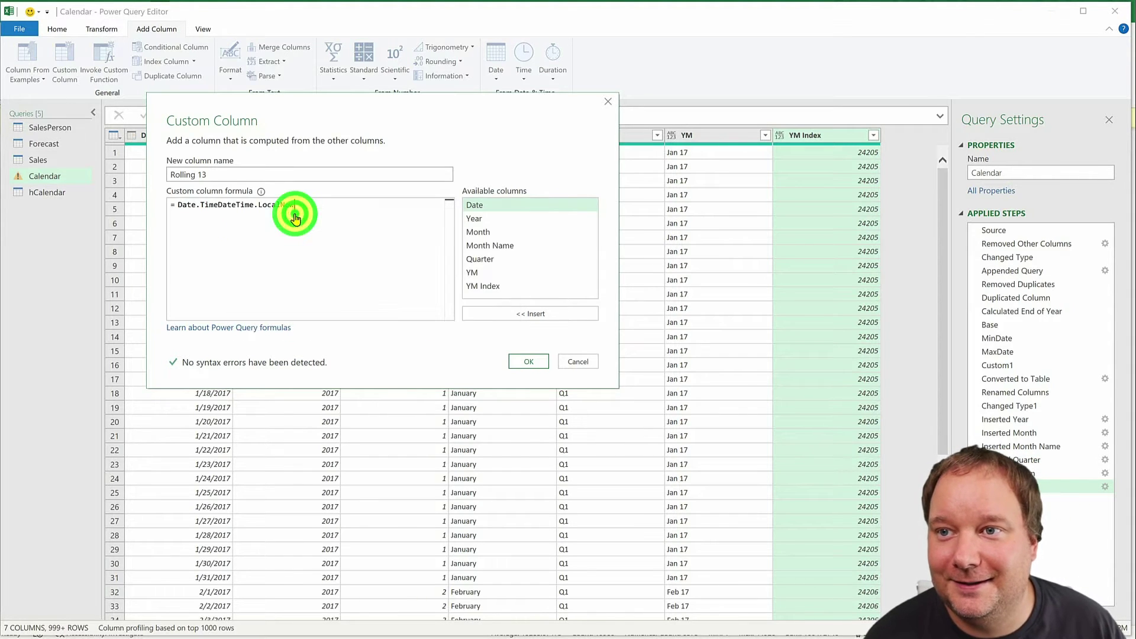
pyautogui.click(221, 205)
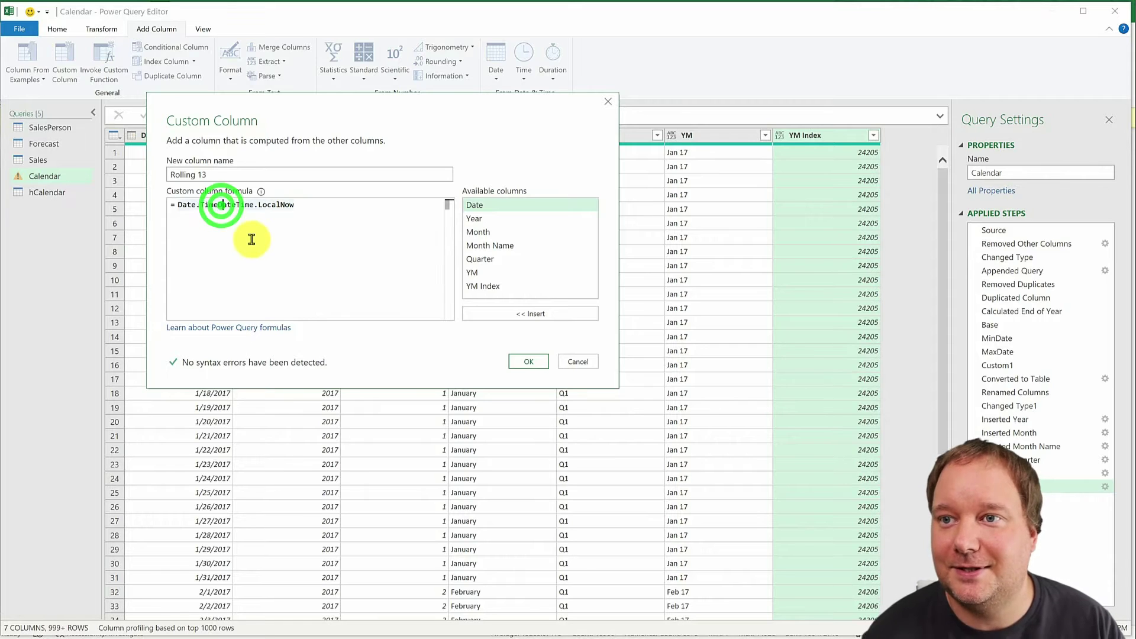
pyautogui.press('BackSpace')
pyautogui.press('BackSpace')
pyautogui.press('BackSpace')
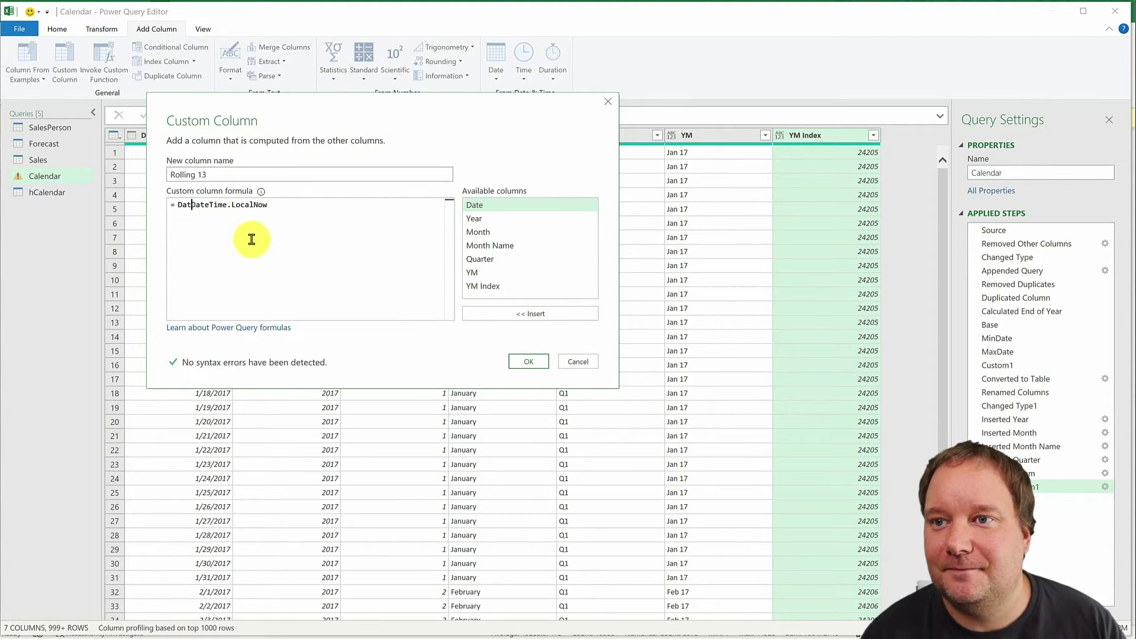
pyautogui.click(277, 211)
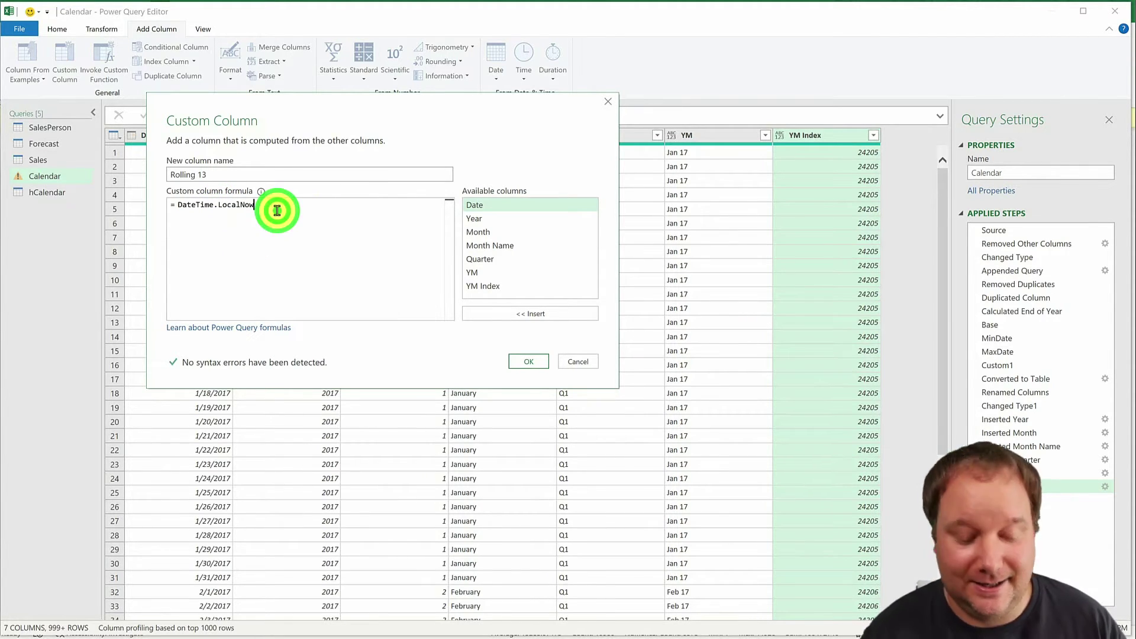
pyautogui.write('()')
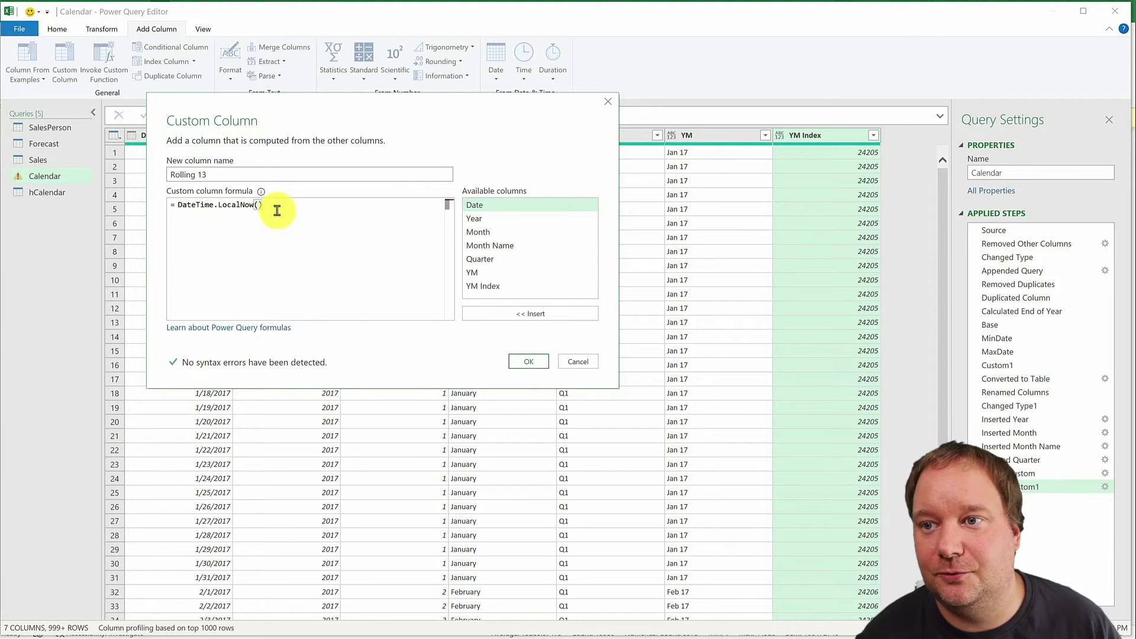
pyautogui.click(529, 361)
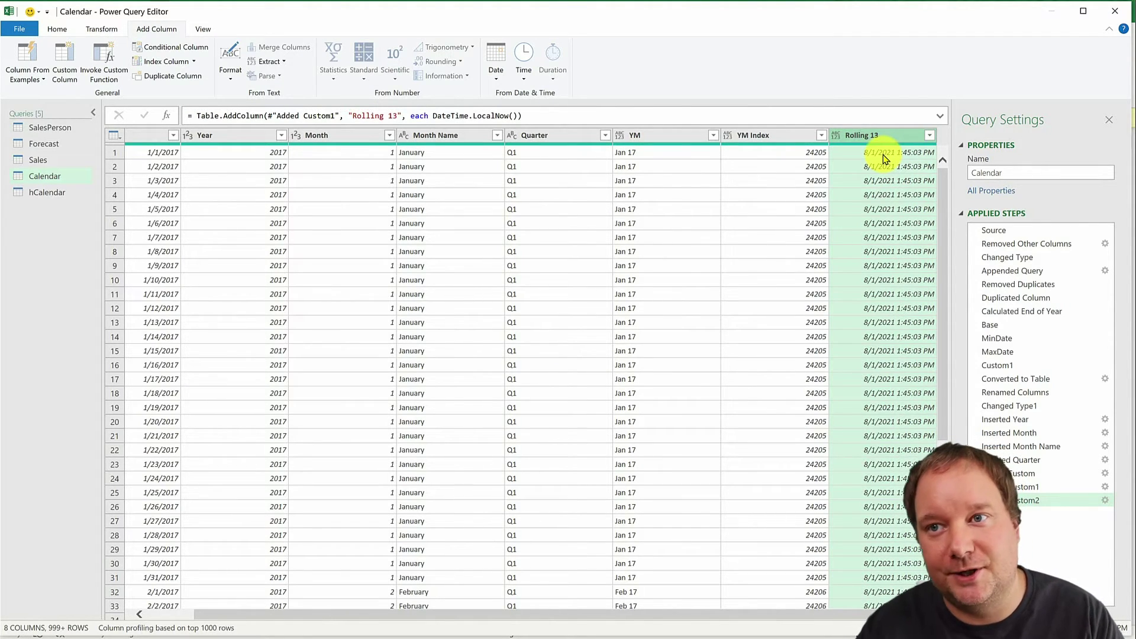
# Change the Rolling 13 column's formula to Date.Year(DateTime.LocalNow()) and apply it.
pyautogui.click(1105, 501)
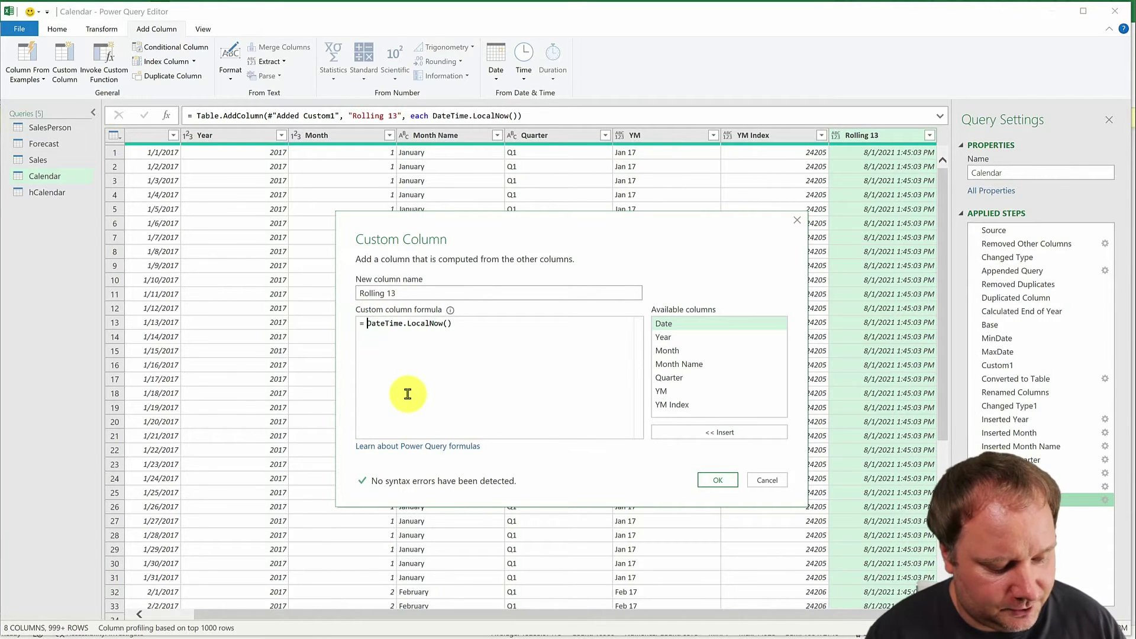
pyautogui.write('Date.Yea')
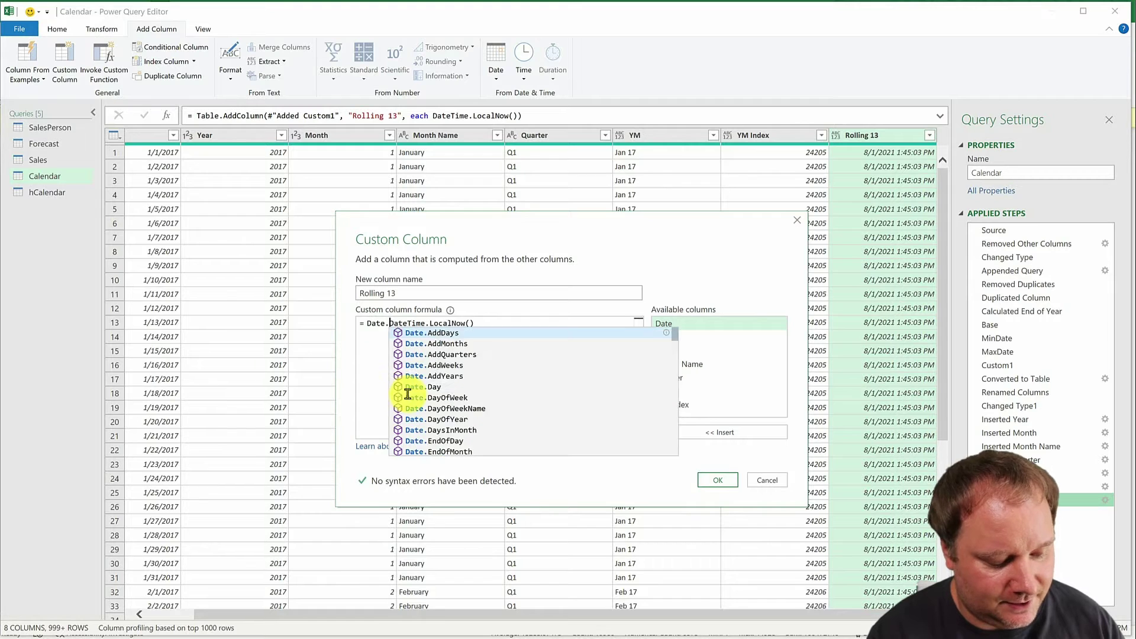
pyautogui.write('r(')
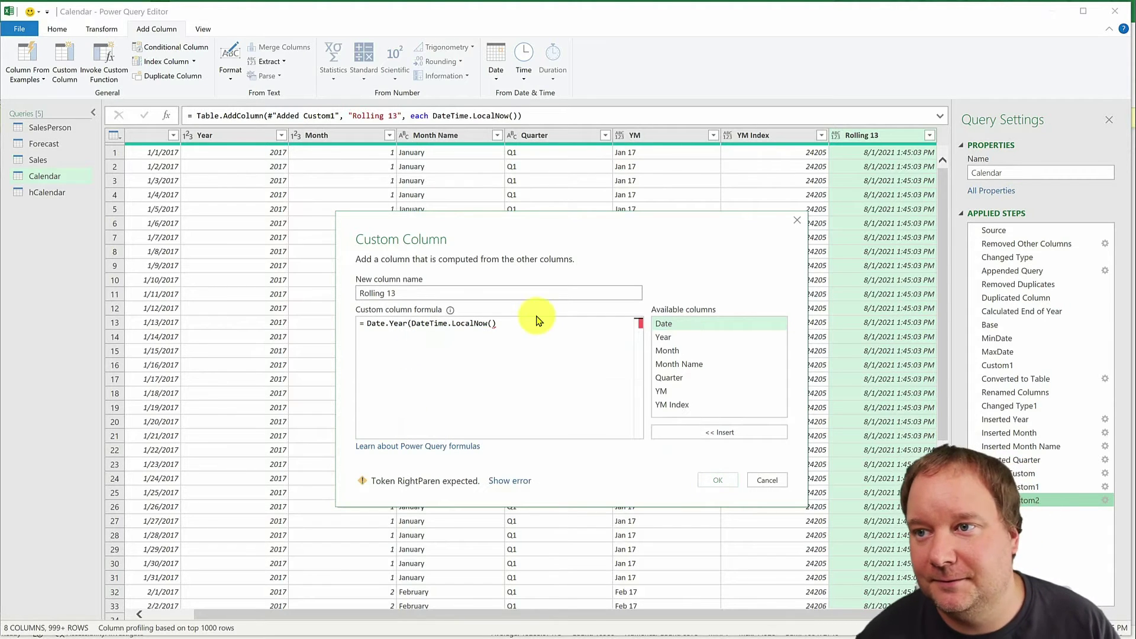
pyautogui.click(518, 330)
pyautogui.write(')')
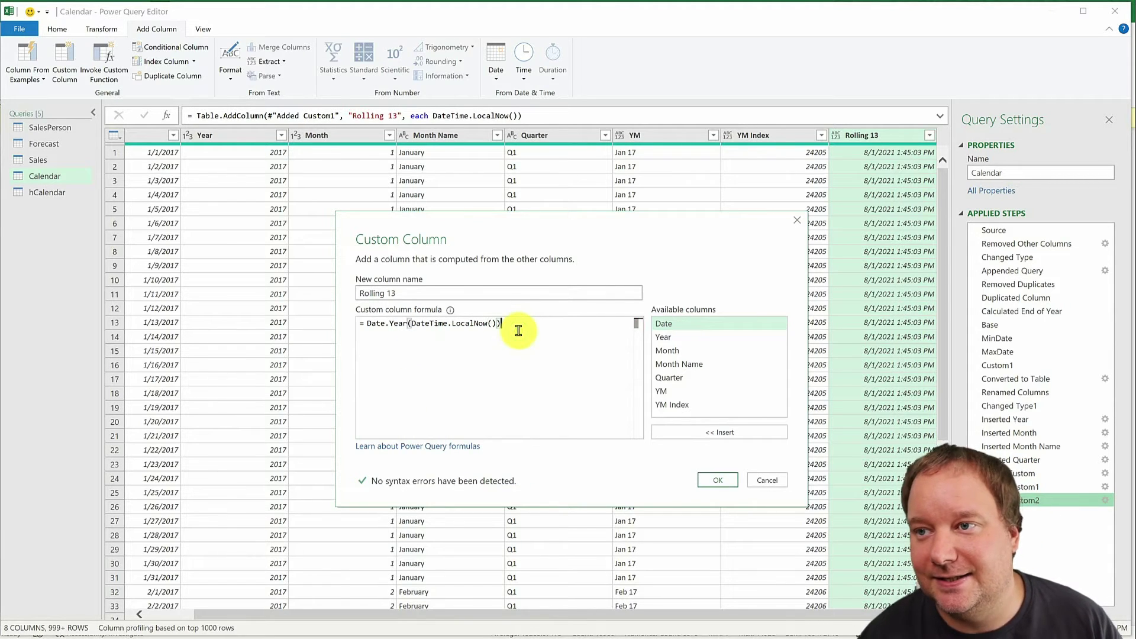
pyautogui.click(718, 480)
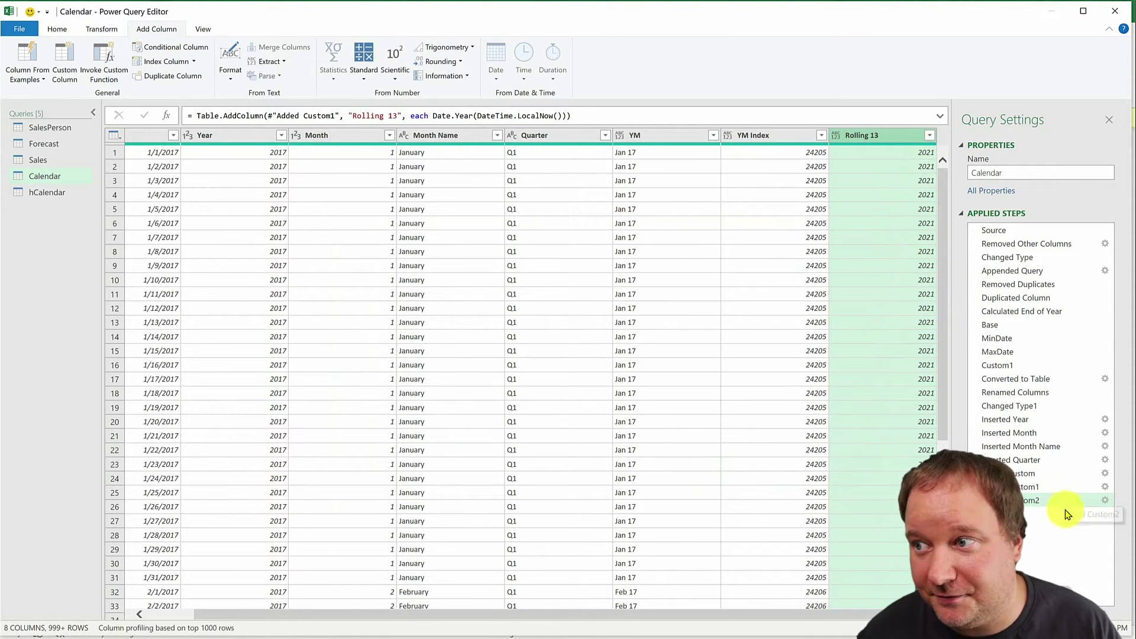
# Reopen the Rolling 13 formula, append *12+ and add a copy of Date.Year(DateTime.LocalNow()) after it.
pyautogui.click(1103, 500)
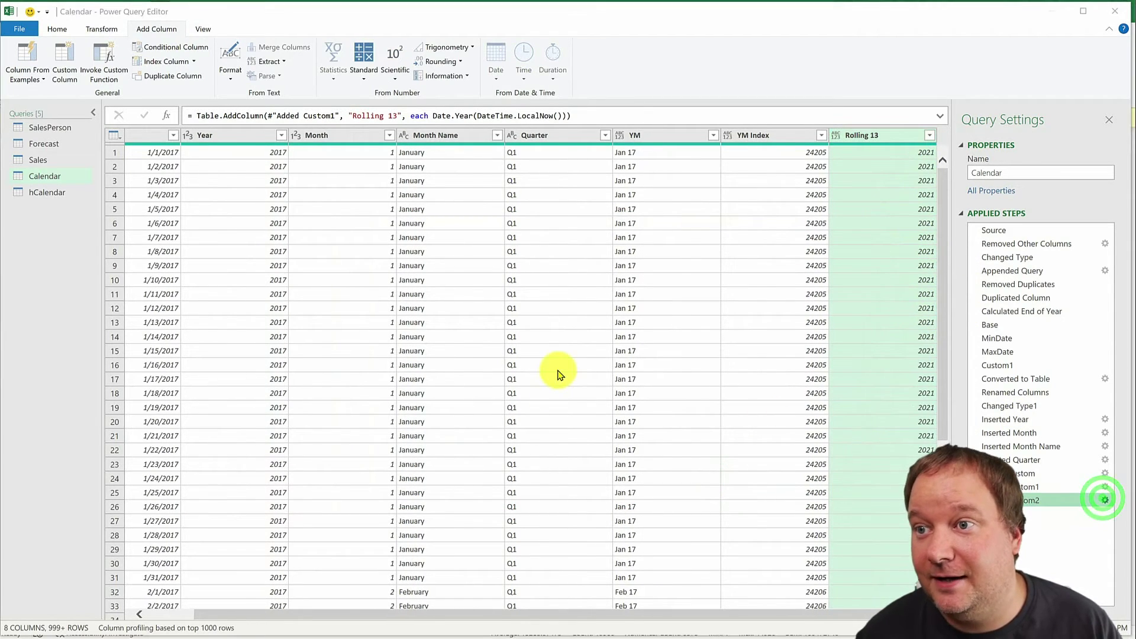
pyautogui.click(510, 333)
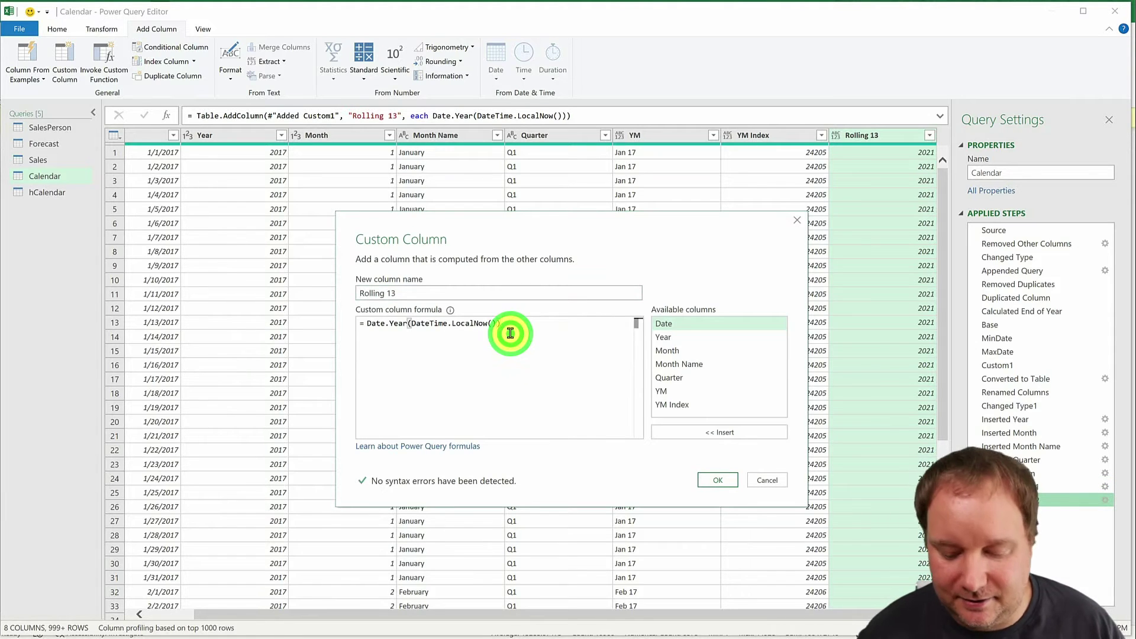
pyautogui.write('*12+')
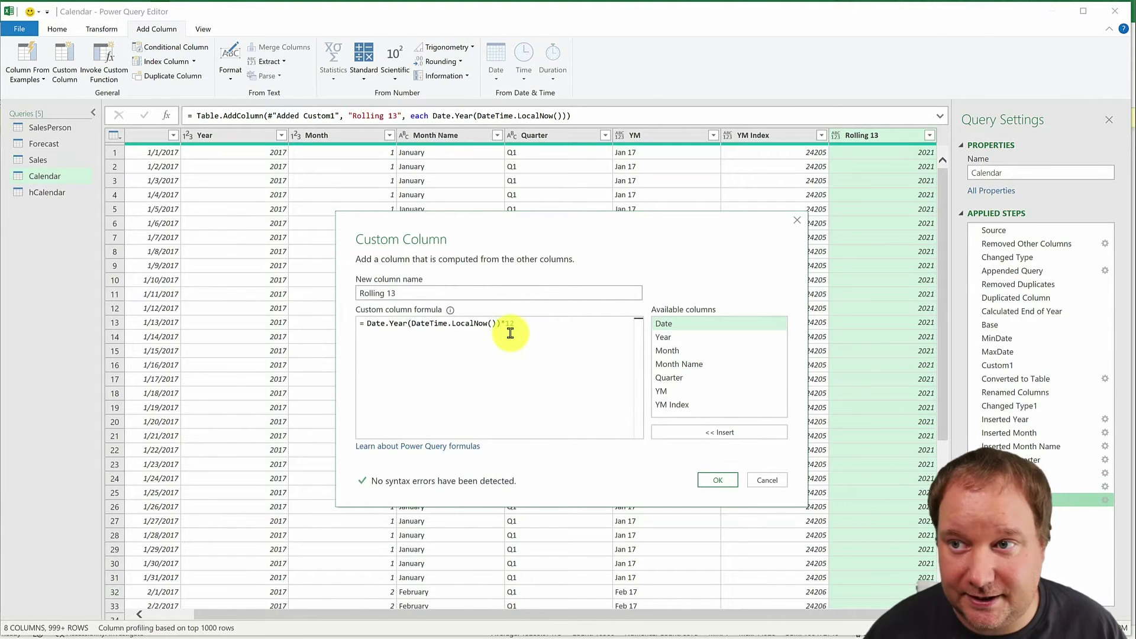
pyautogui.click(504, 324)
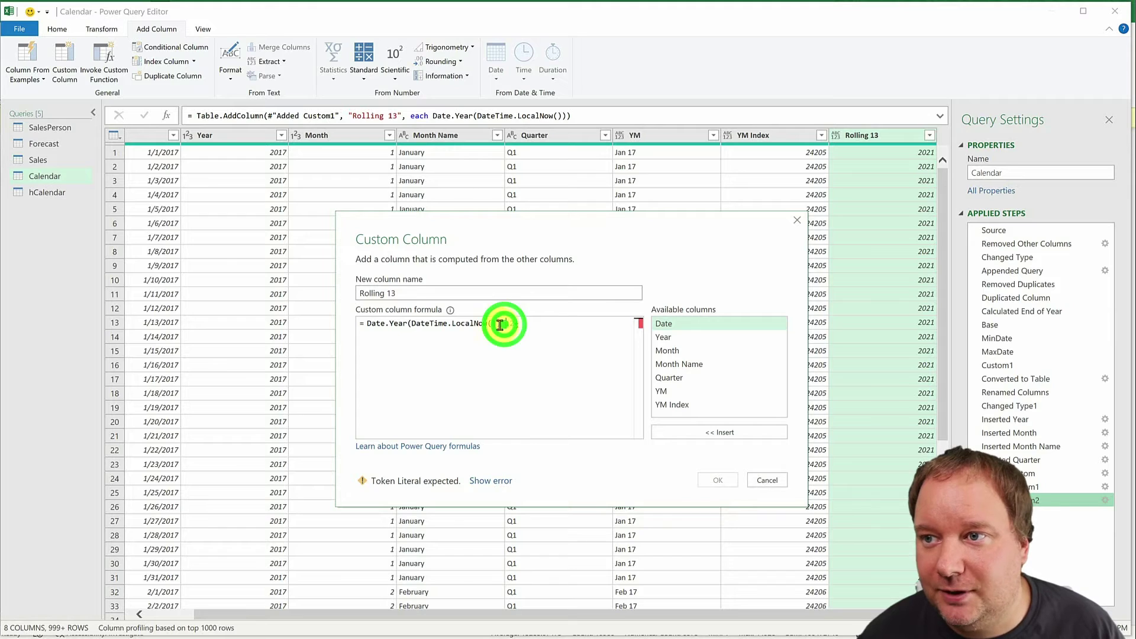
pyautogui.click(503, 327)
pyautogui.moveTo(504, 328)
pyautogui.mouseDown()
pyautogui.moveTo(366, 329)
pyautogui.moveTo(504, 324)
pyautogui.mouseUp()
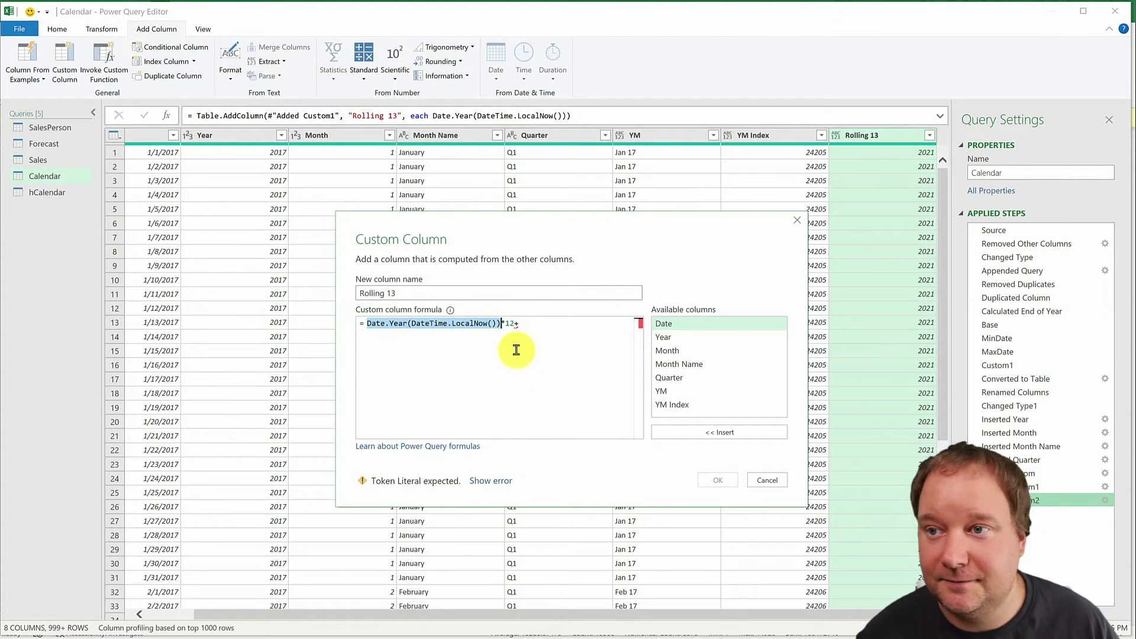
pyautogui.hotkey('ctrl', 'c')
pyautogui.click(534, 326)
pyautogui.write('+')
pyautogui.hotkey('ctrl', 'v')
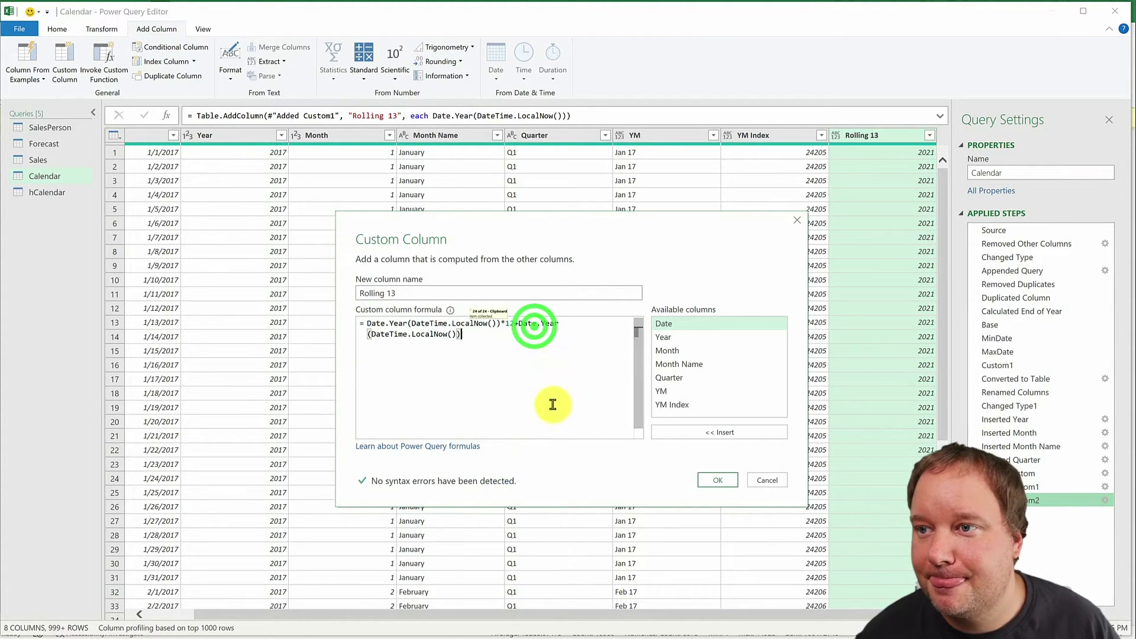
# Change the second Date.Year in the Rolling 13 formula to Date.Month and apply the formula.
pyautogui.click(558, 325)
pyautogui.press('BackSpace')
pyautogui.press('BackSpace')
pyautogui.press('BackSpace')
pyautogui.press('BackSpace')
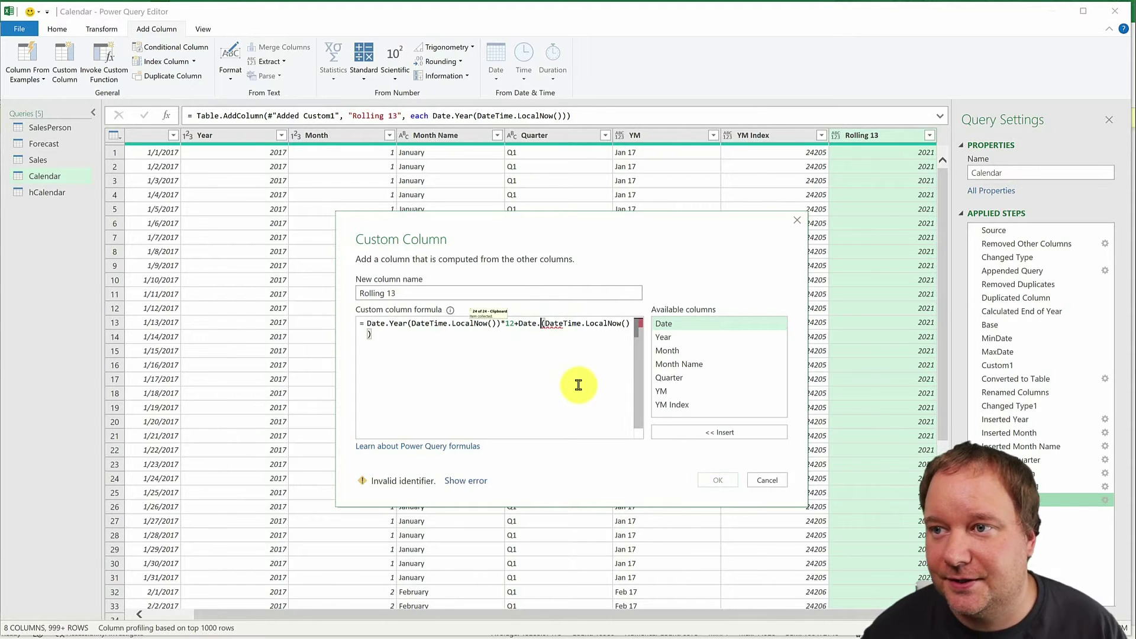
pyautogui.write('Mi')
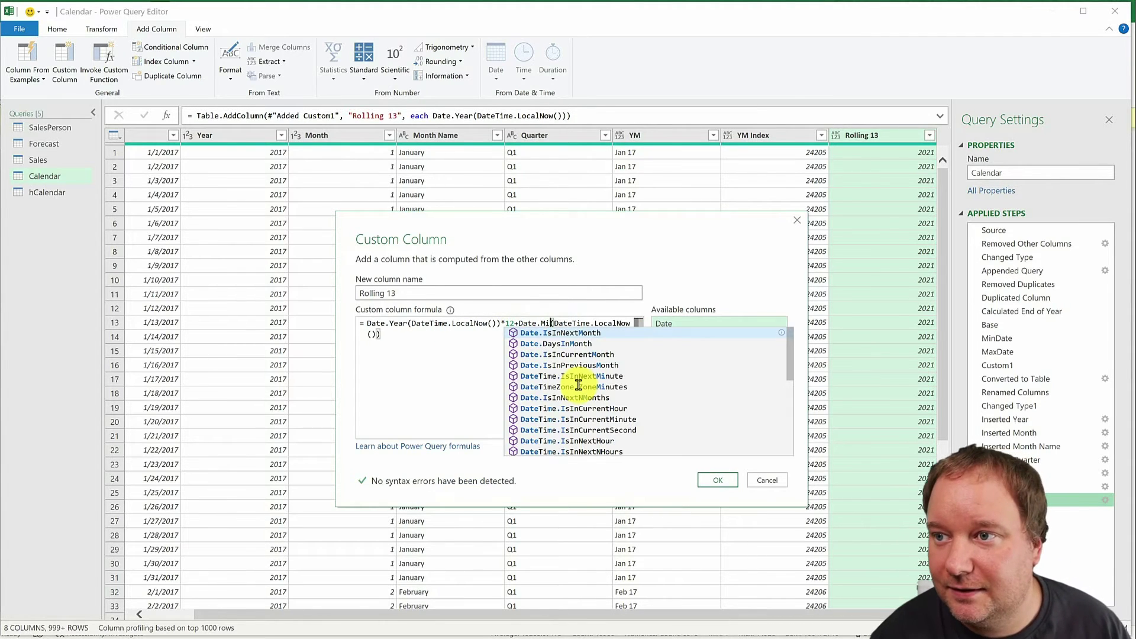
pyautogui.press('BackSpace')
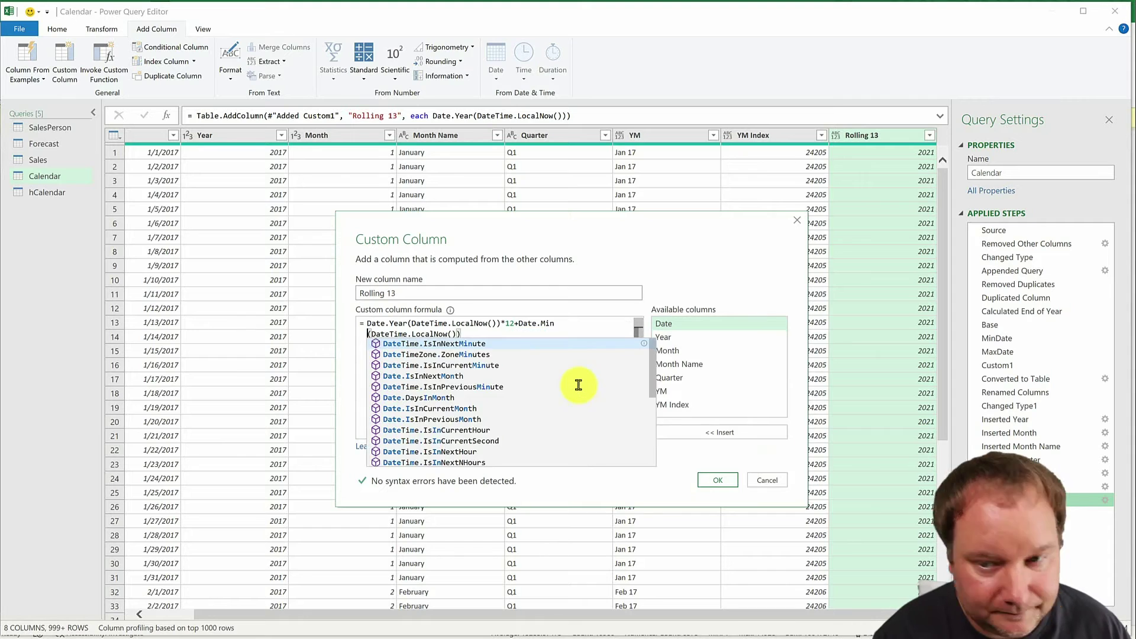
pyautogui.write('onth')
pyautogui.click(508, 332)
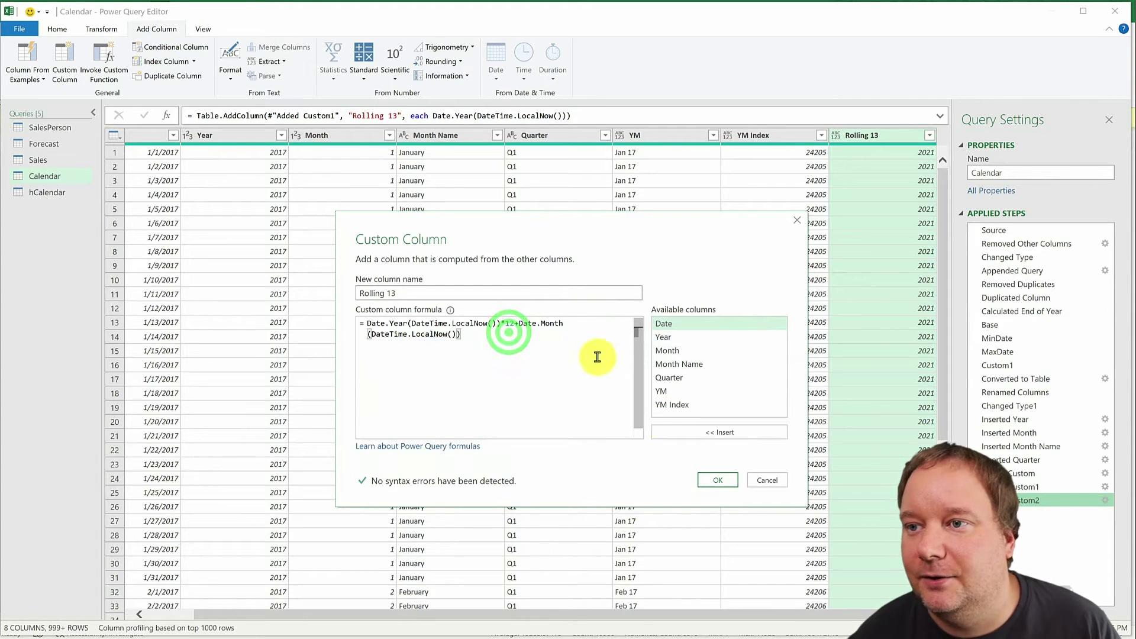
pyautogui.click(717, 482)
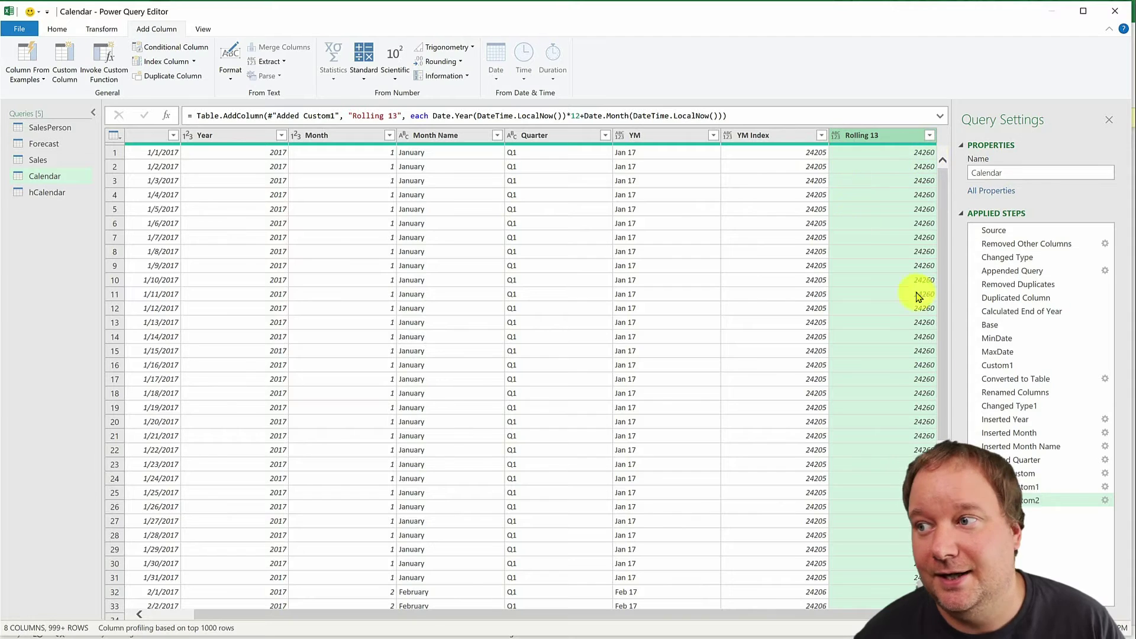
# Reopen the Rolling 13 formula, copy the whole year-month expression and subtract [YM Index] from it.
pyautogui.click(1104, 500)
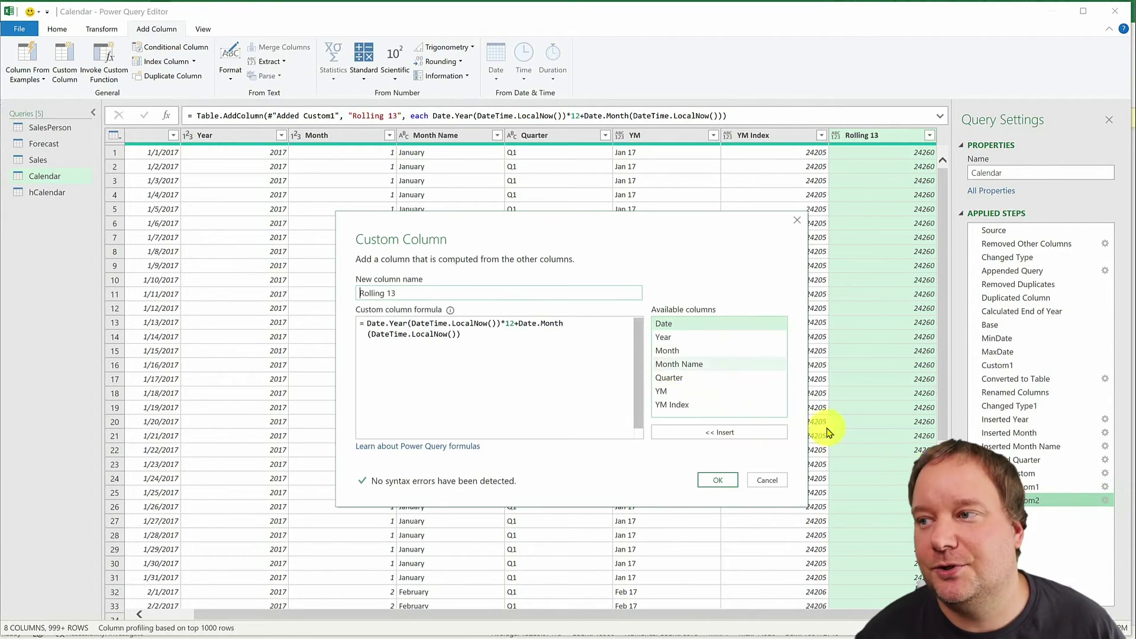
pyautogui.moveTo(473, 341); pyautogui.dragTo(367, 324)
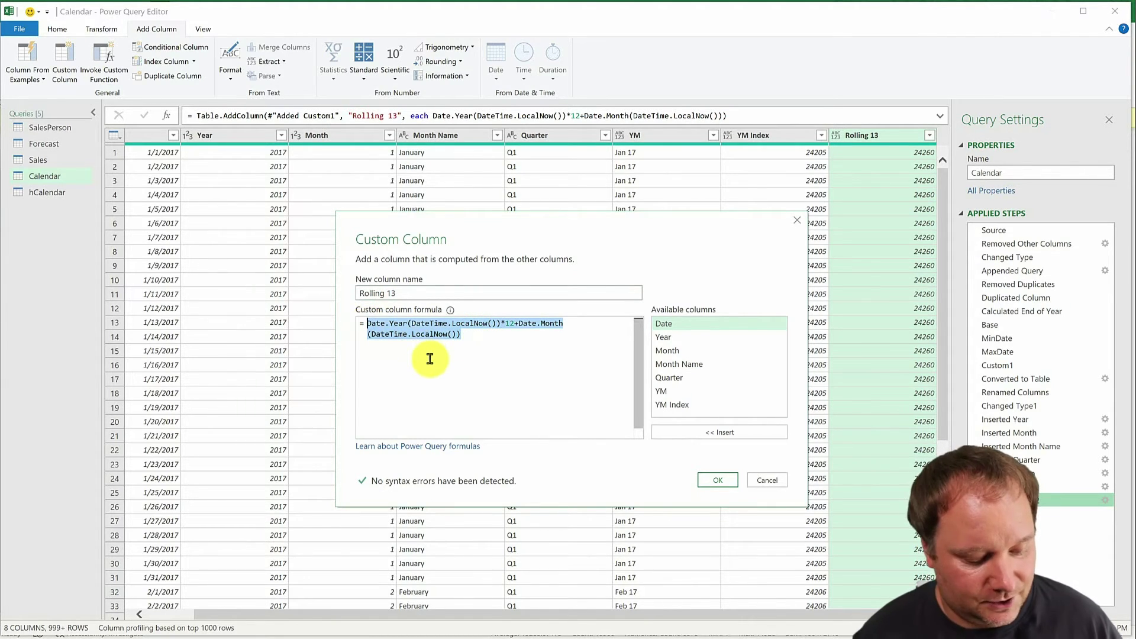
pyautogui.hotkey('ctrl', 'c')
pyautogui.click(473, 340)
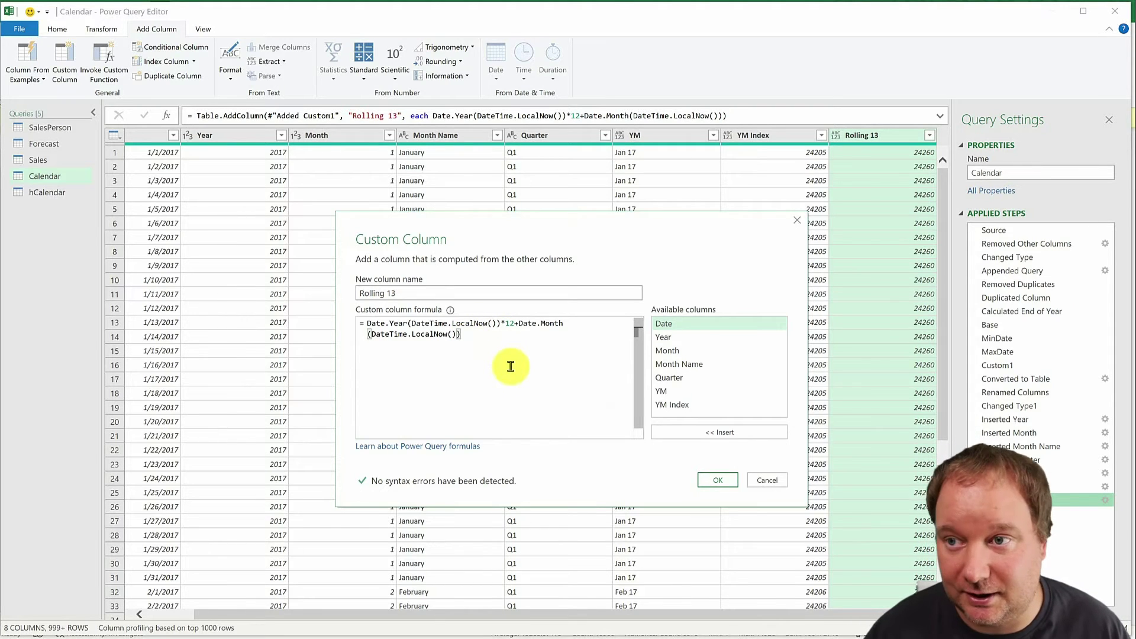
pyautogui.write('-')
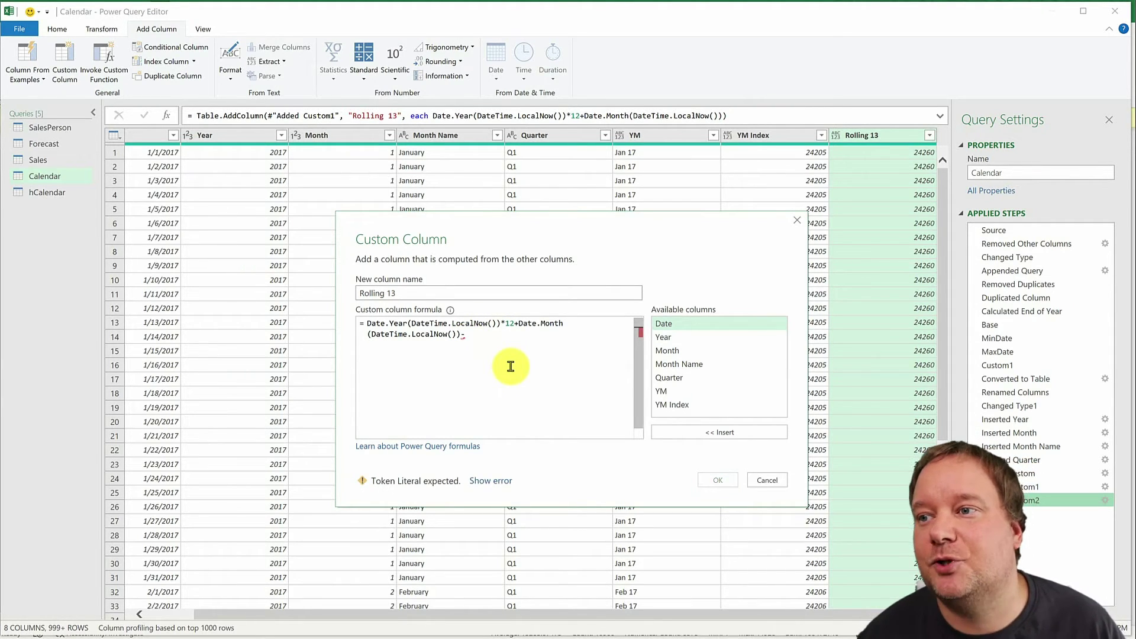
pyautogui.doubleClick(674, 406)
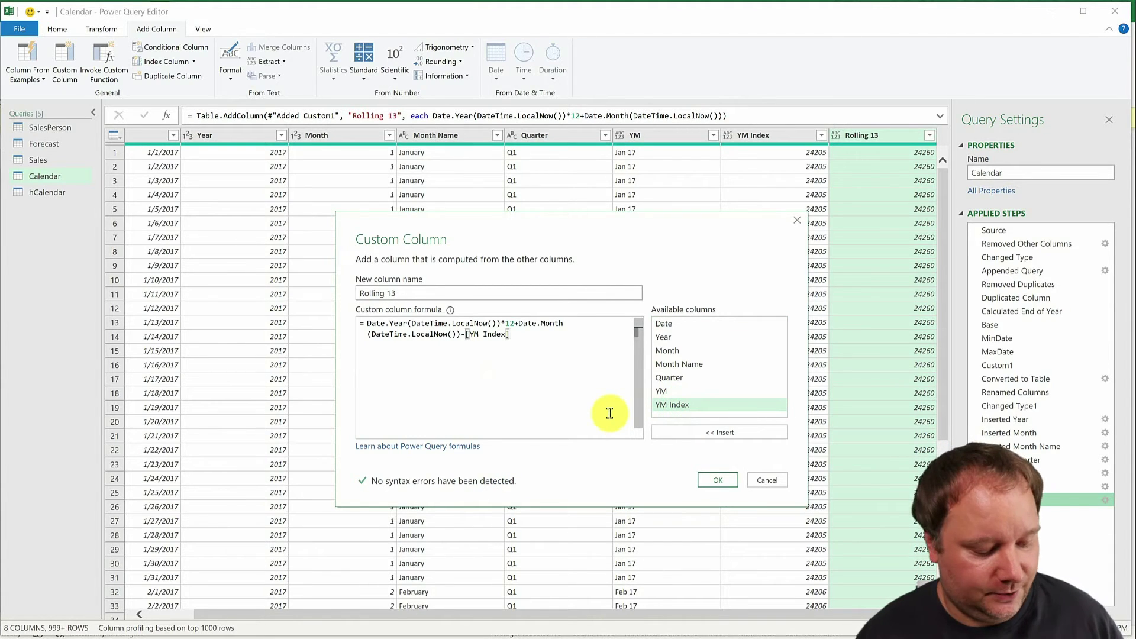
# Add the comparison >=0 after [YM Index] in the Rolling 13 formula.
pyautogui.write('<=')
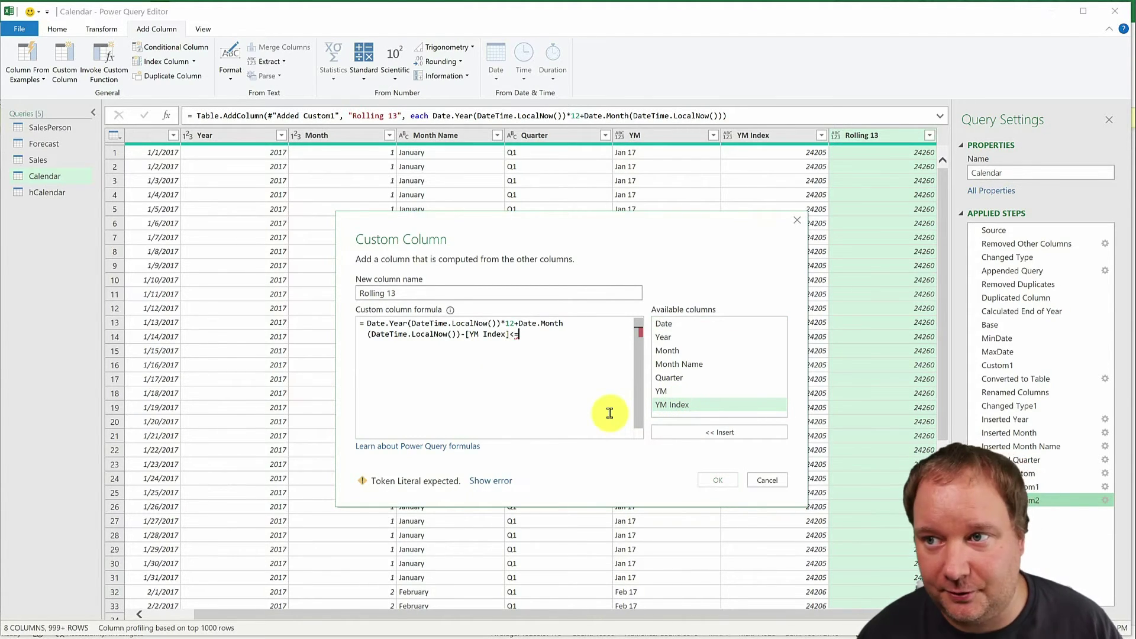
pyautogui.press('BackSpace')
pyautogui.press('BackSpace')
pyautogui.press('BackSpace')
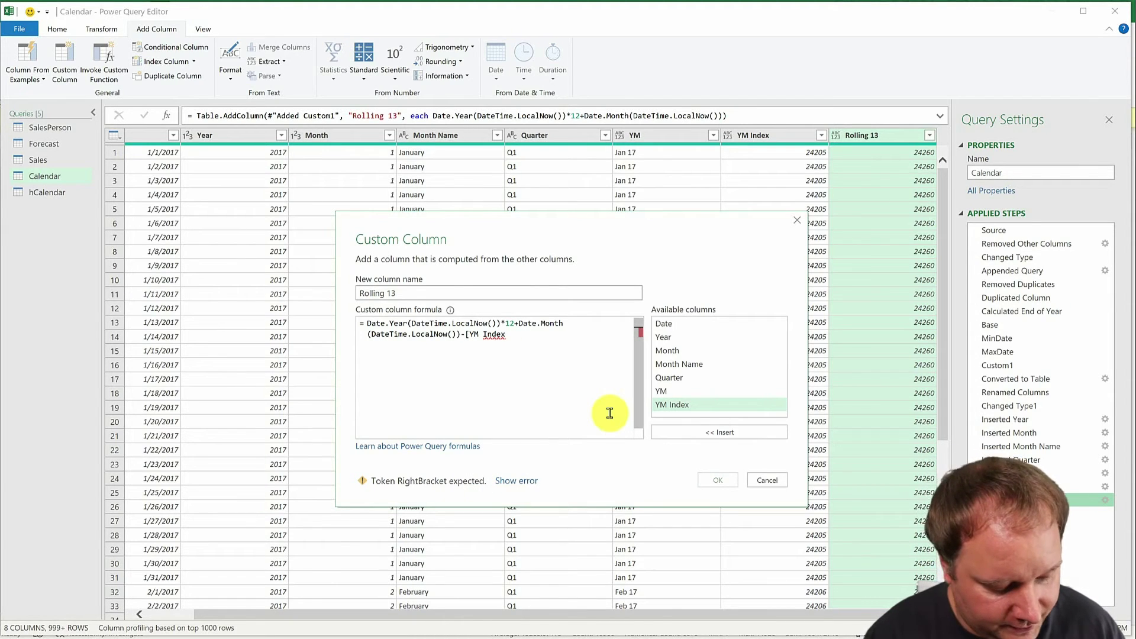
pyautogui.write(']>')
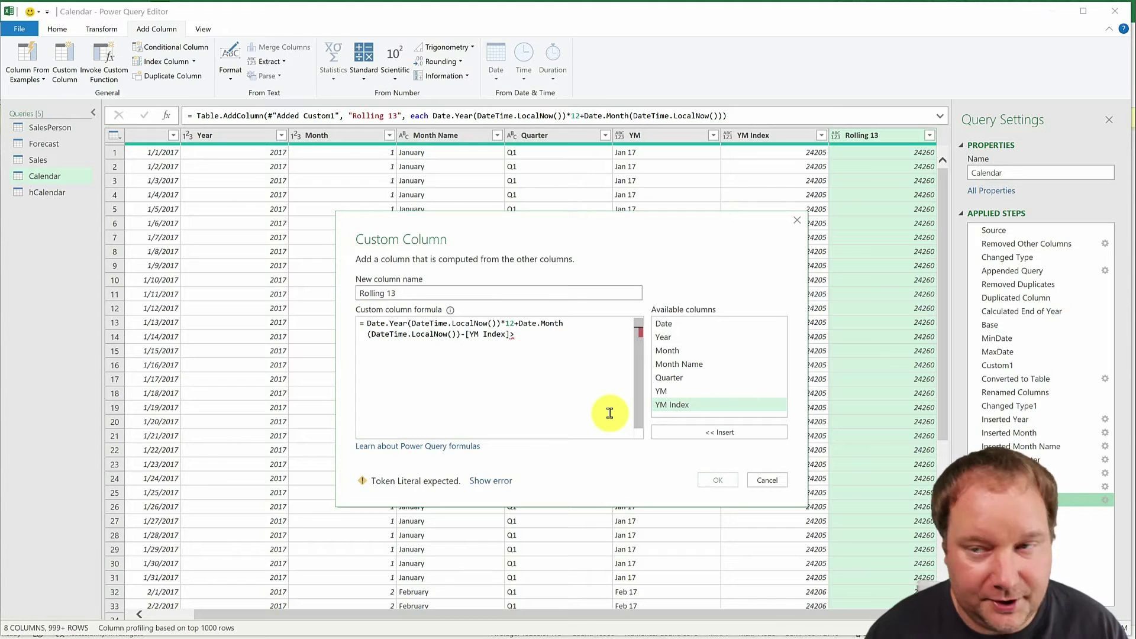
pyautogui.write('=0')
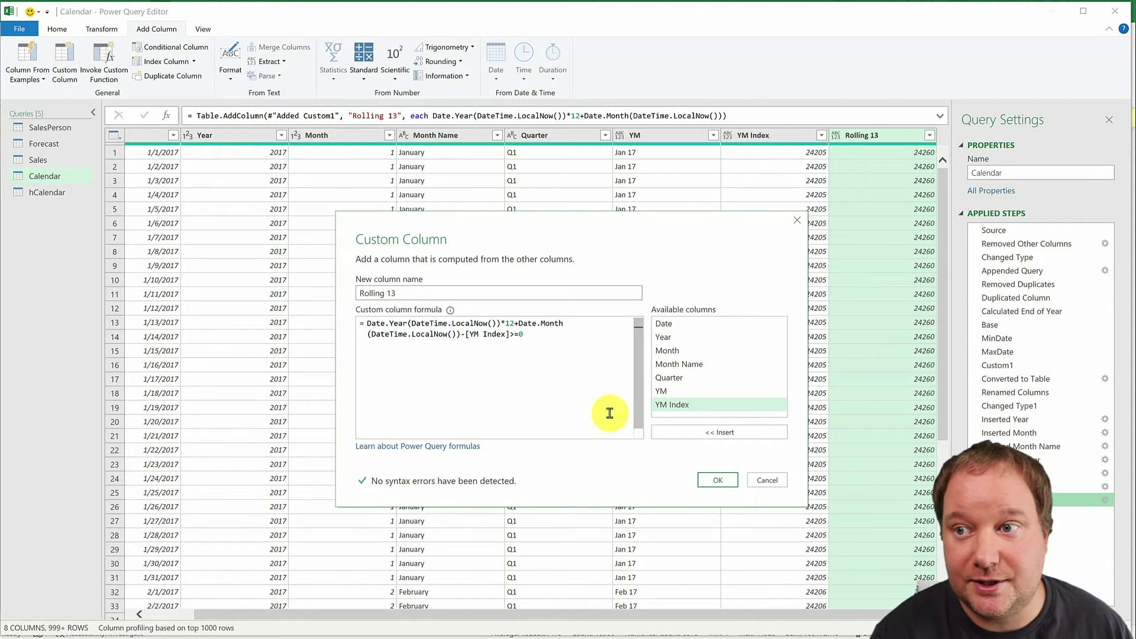
# Put if before the Rolling 13 condition and append and, followed by the copied year-month expression.
pyautogui.write('and')
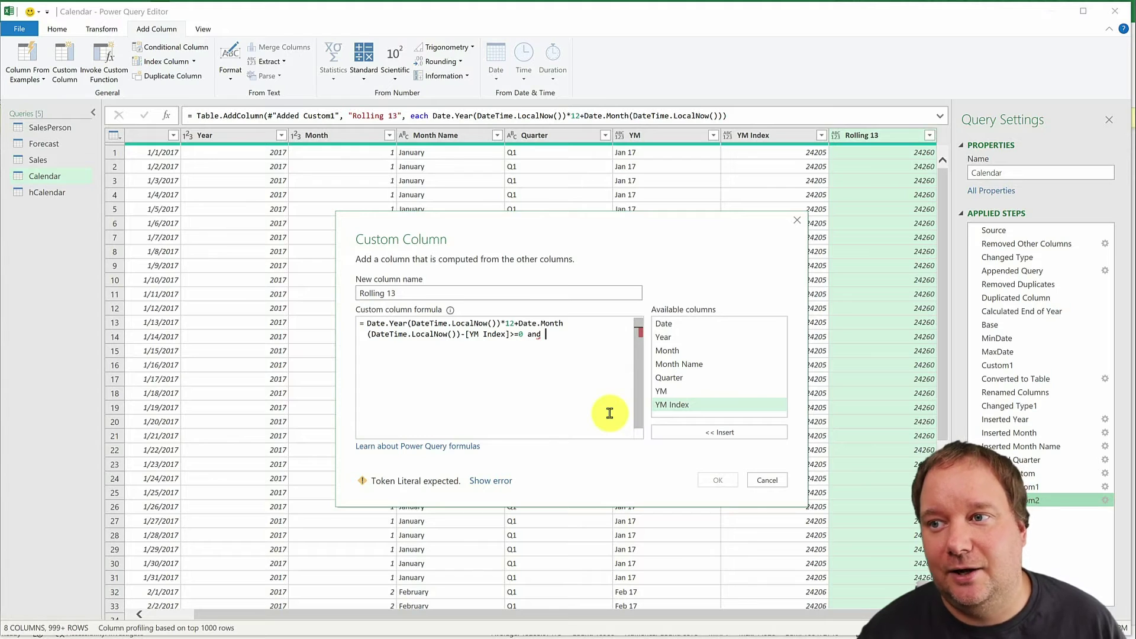
pyautogui.click(369, 321)
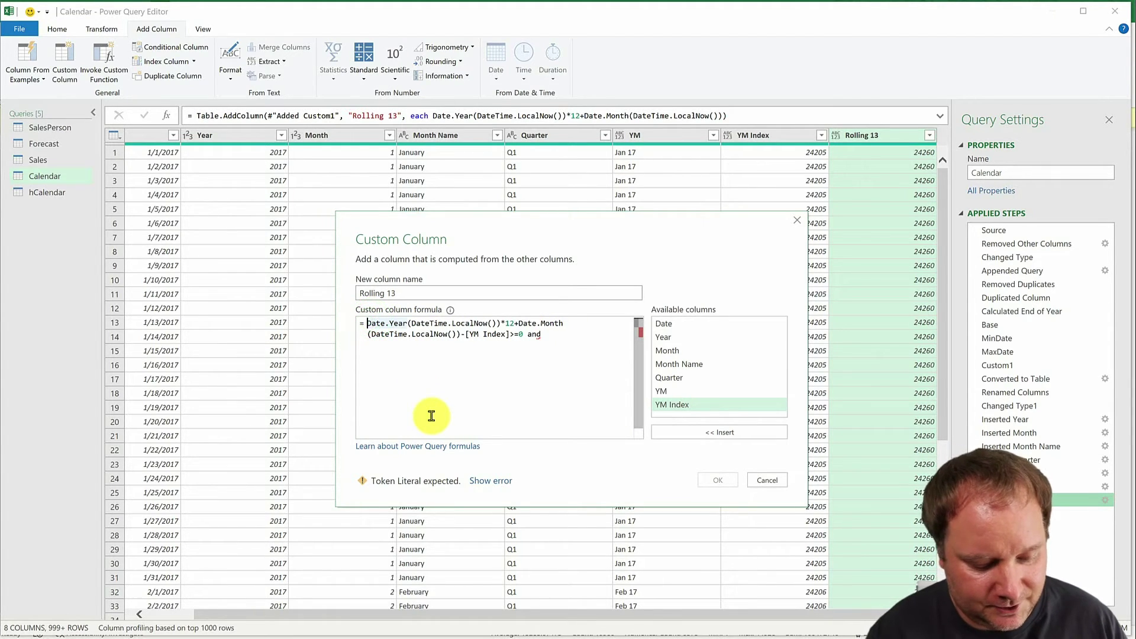
pyautogui.write('if')
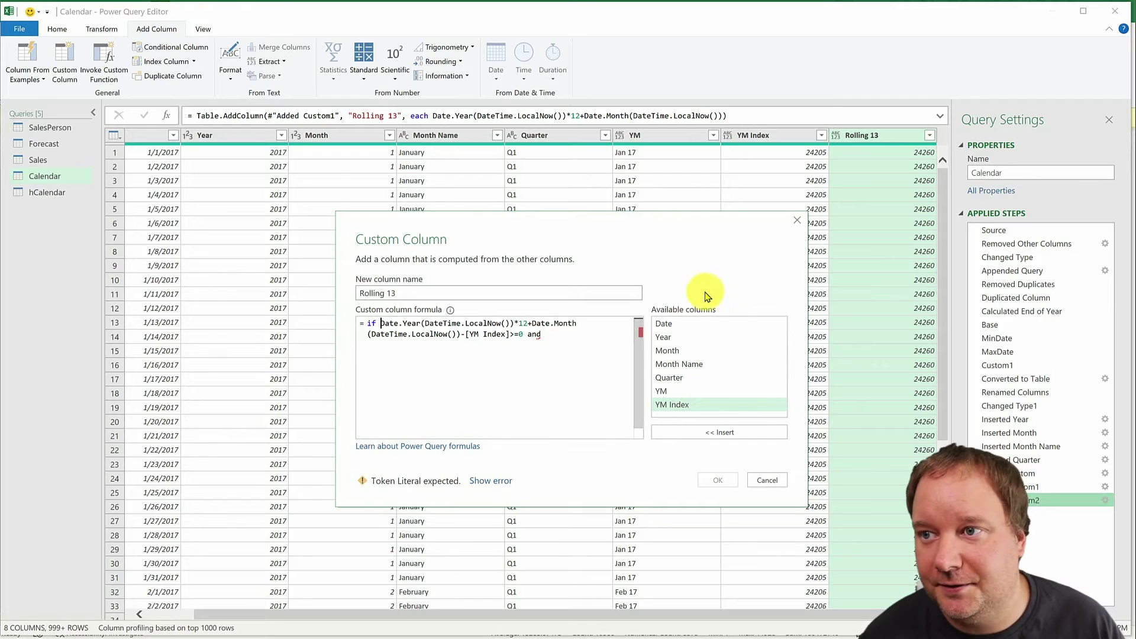
pyautogui.click(549, 336)
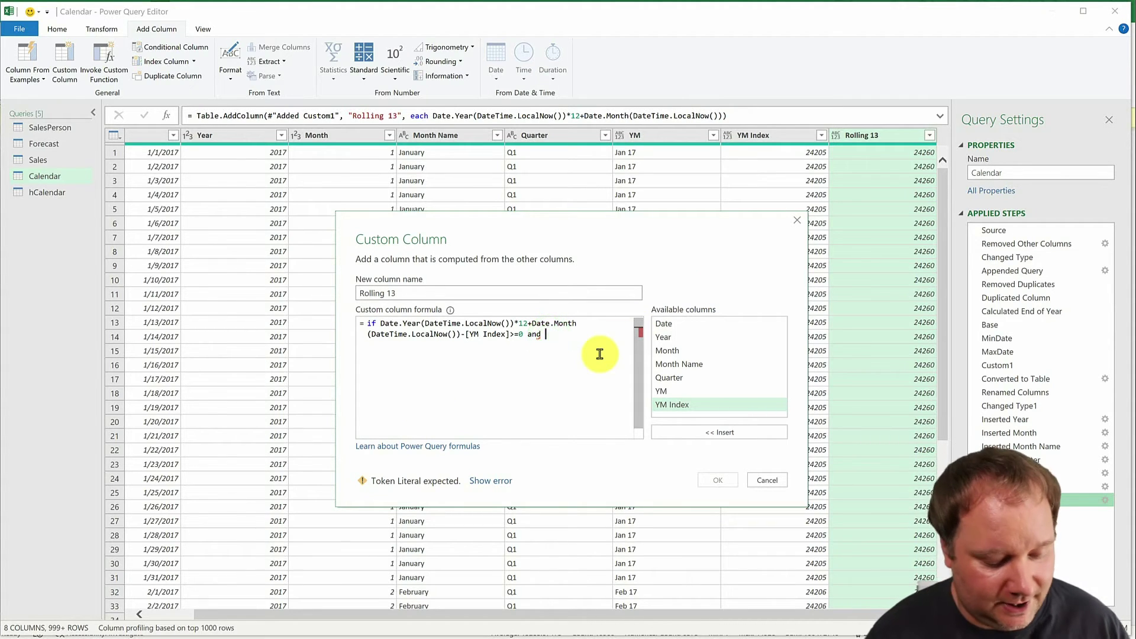
pyautogui.hotkey('ctrl', 'v')
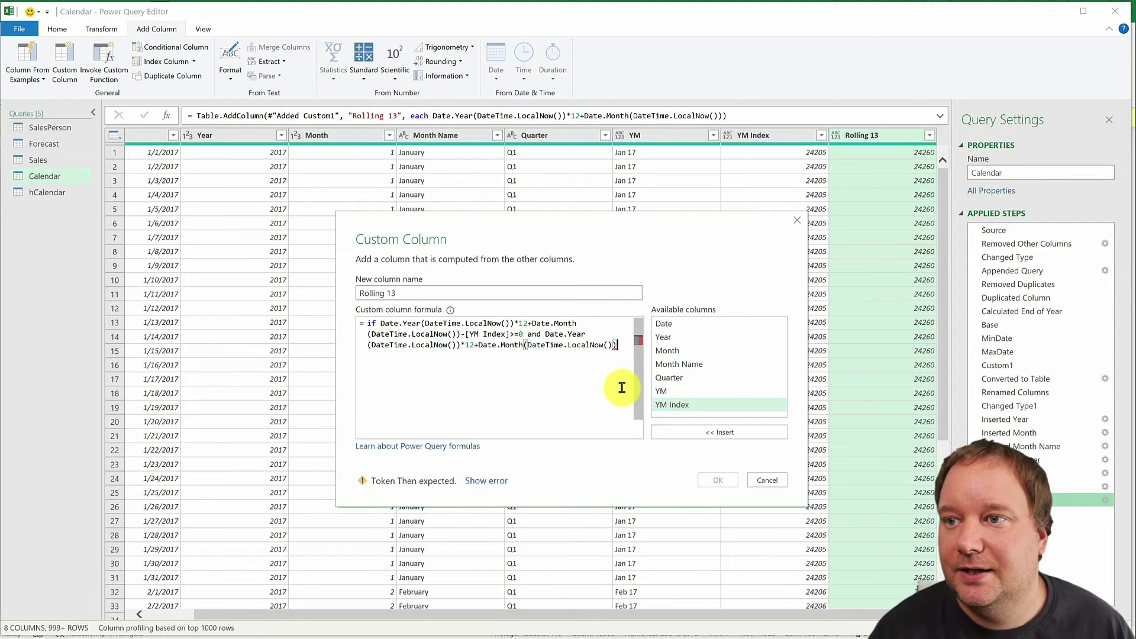
# Complete the Rolling 13 formula's second condition with -[YM Index]<13, return 1 if true, else 0, and apply the formula.
pyautogui.write('-')
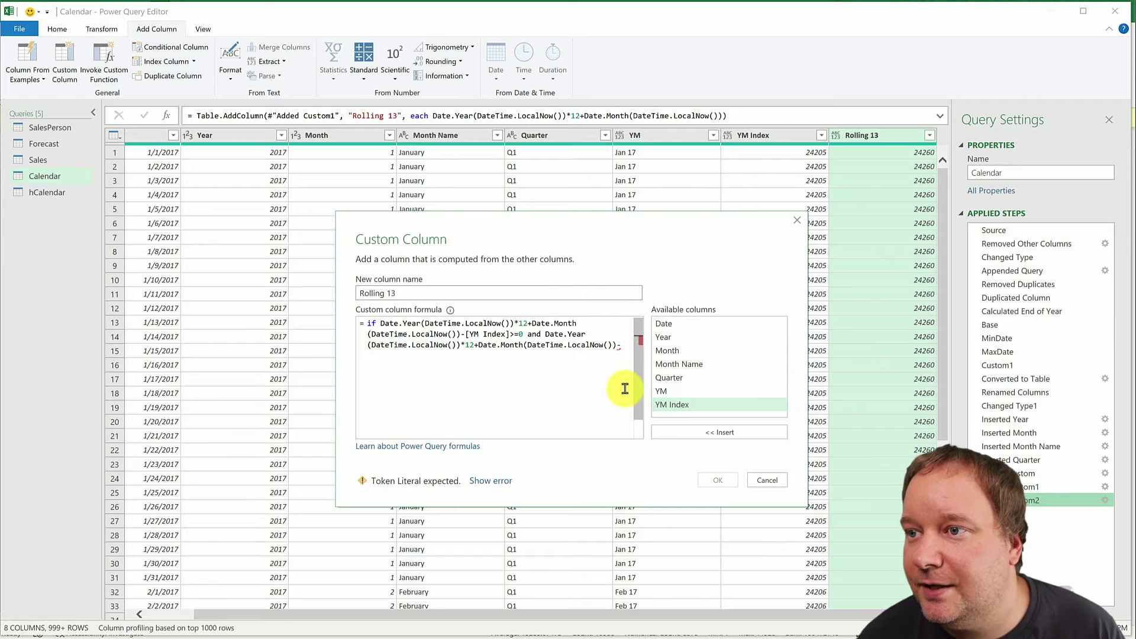
pyautogui.doubleClick(715, 404)
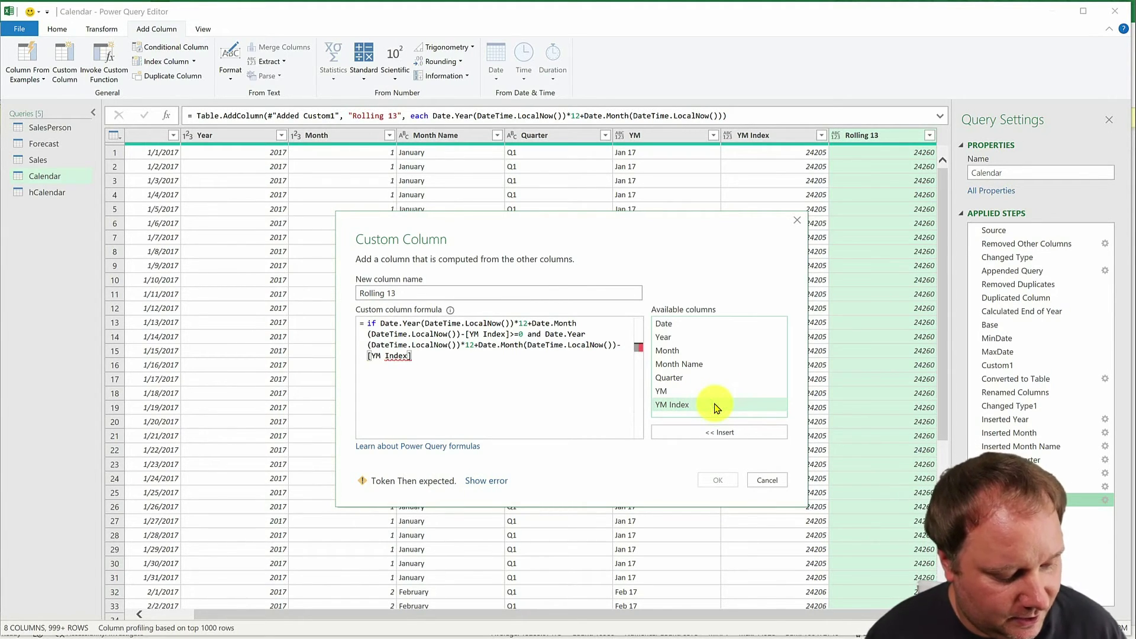
pyautogui.write('<13')
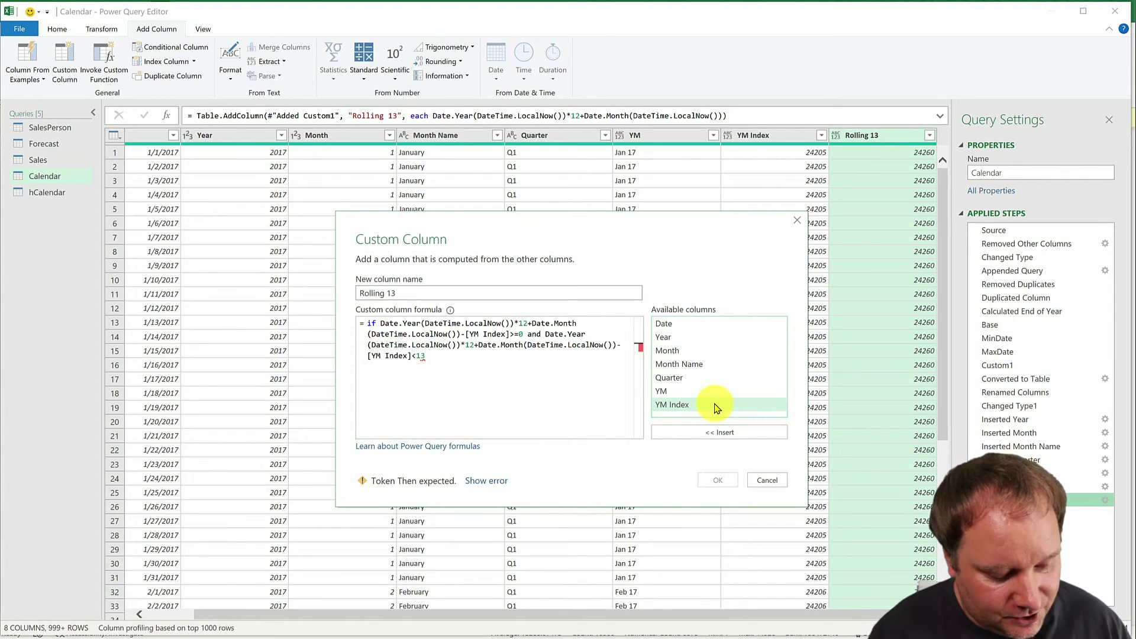
pyautogui.write(' then ')
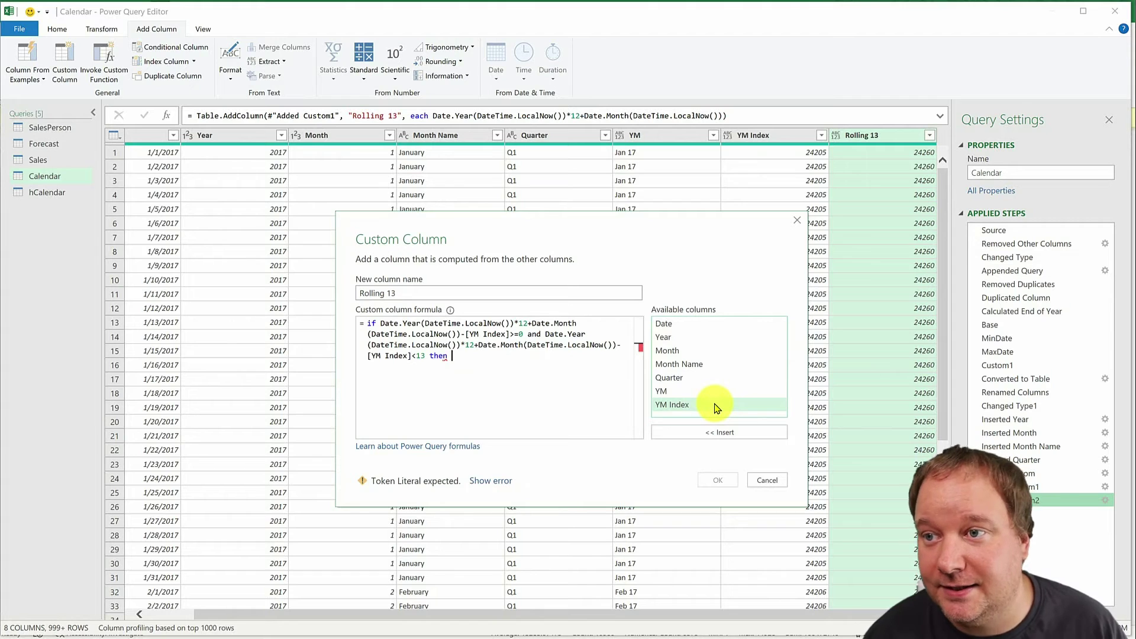
pyautogui.write('1')
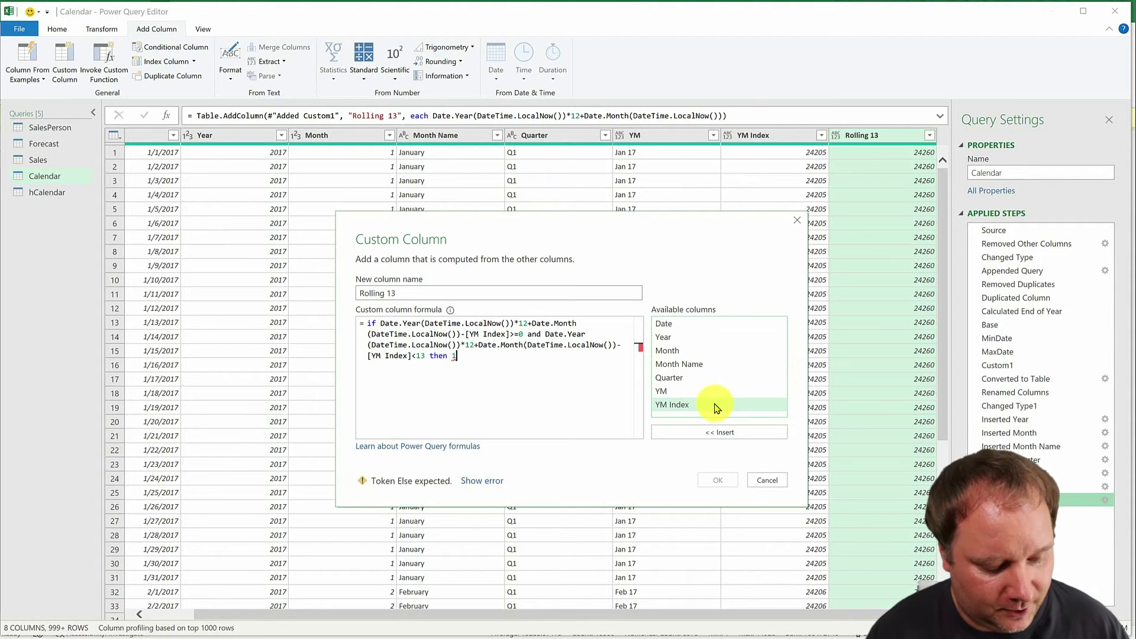
pyautogui.write(' else ')
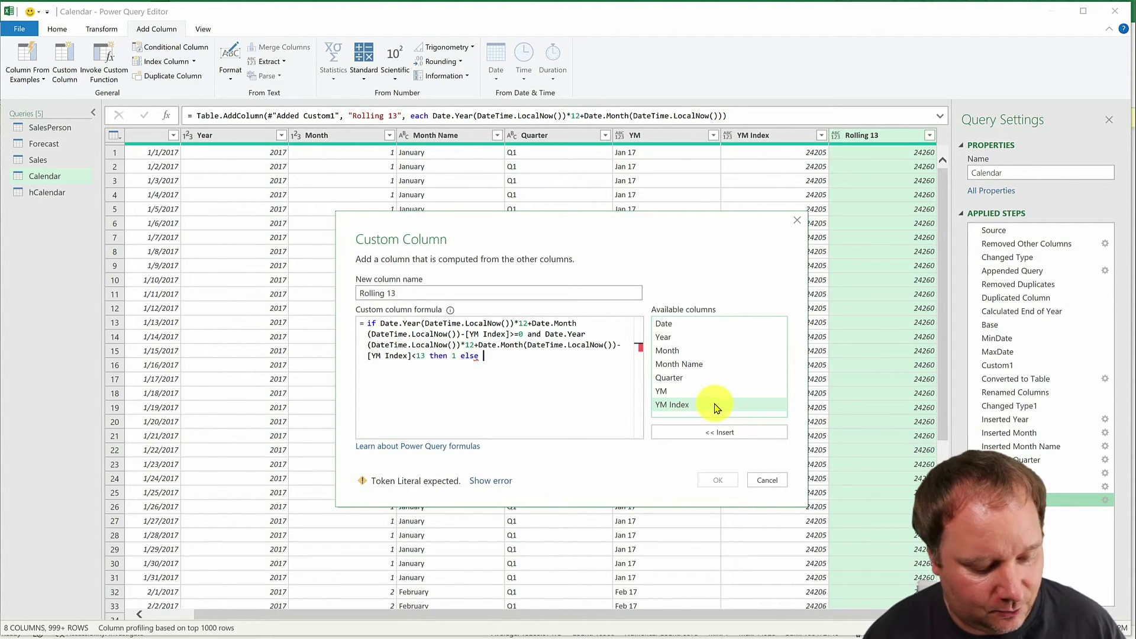
pyautogui.write('0')
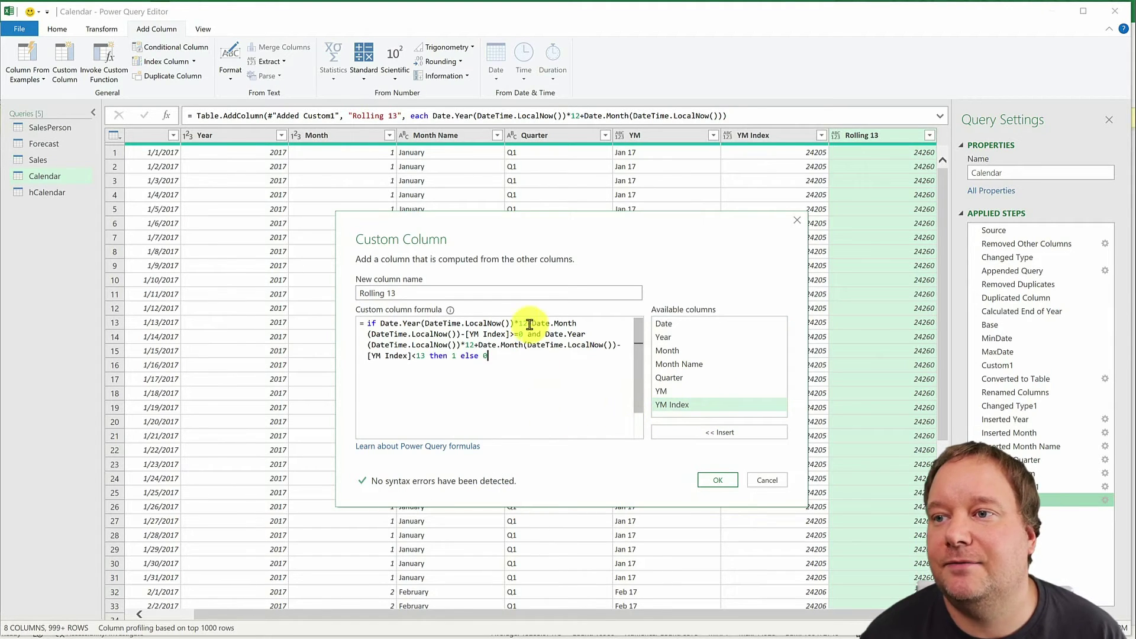
pyautogui.click(714, 485)
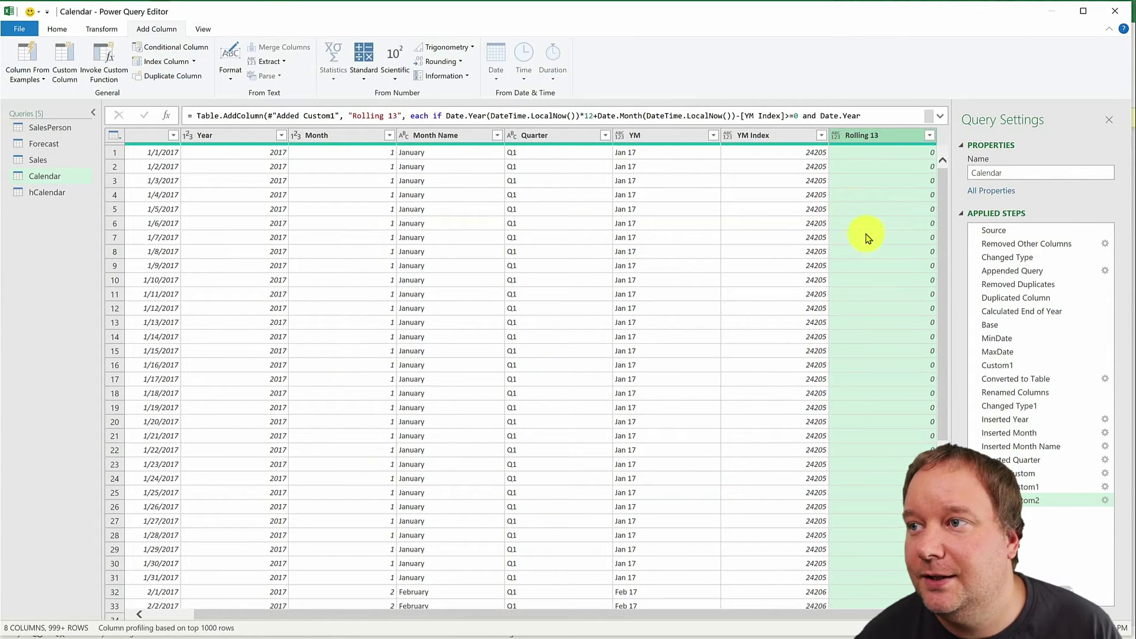
# Check the full list of distinct values in the Rolling 13 column without applying a filter.
pyautogui.click(929, 134)
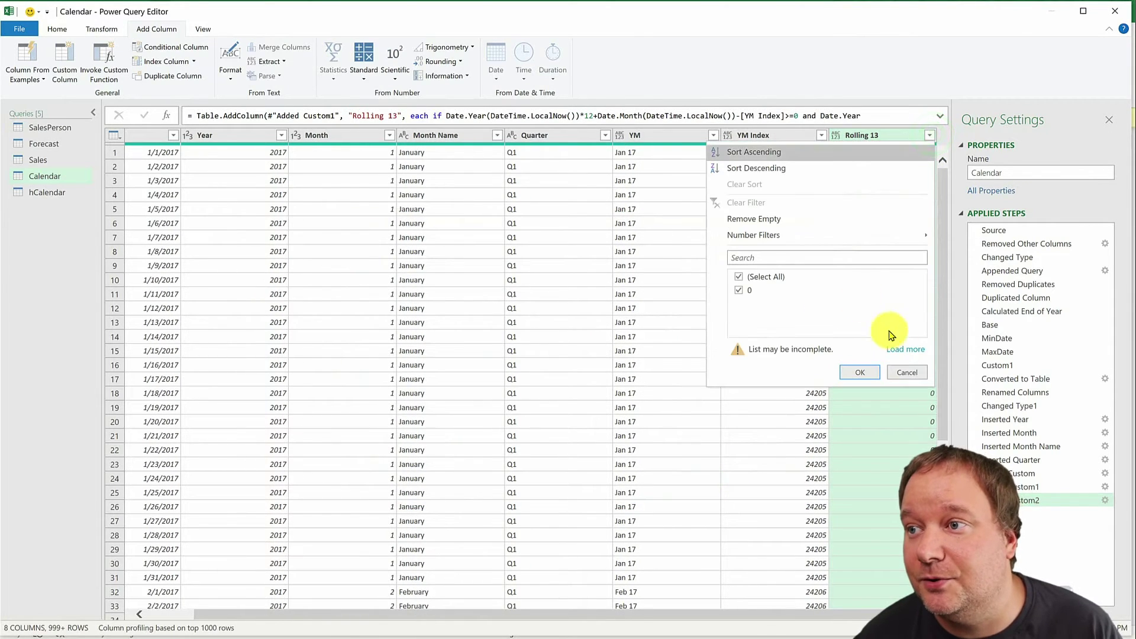
pyautogui.click(905, 349)
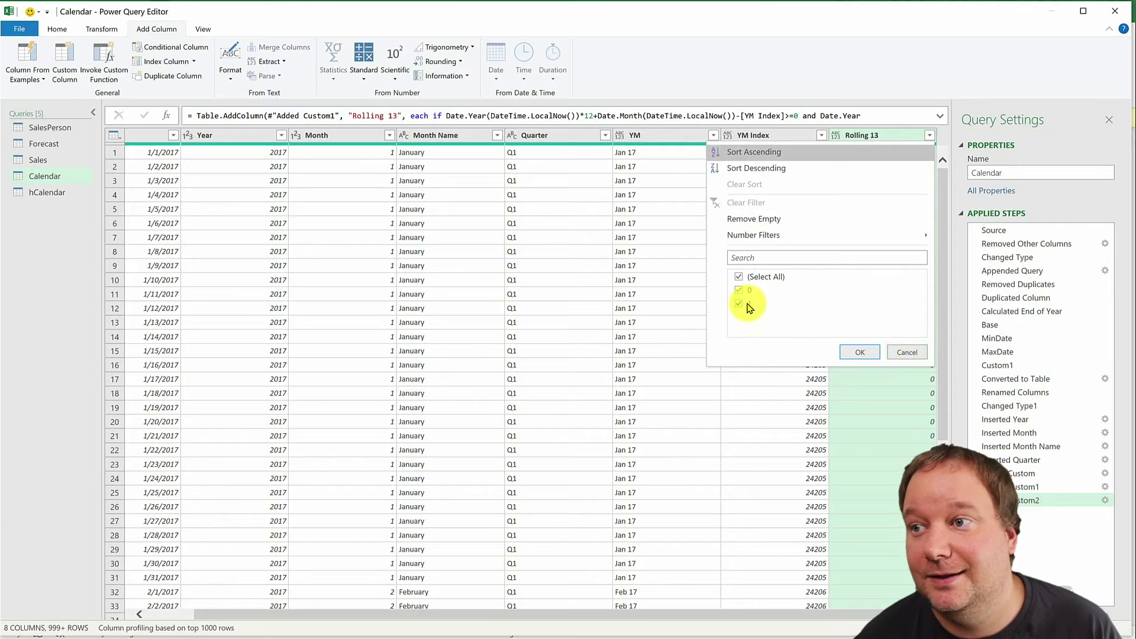
pyautogui.click(902, 350)
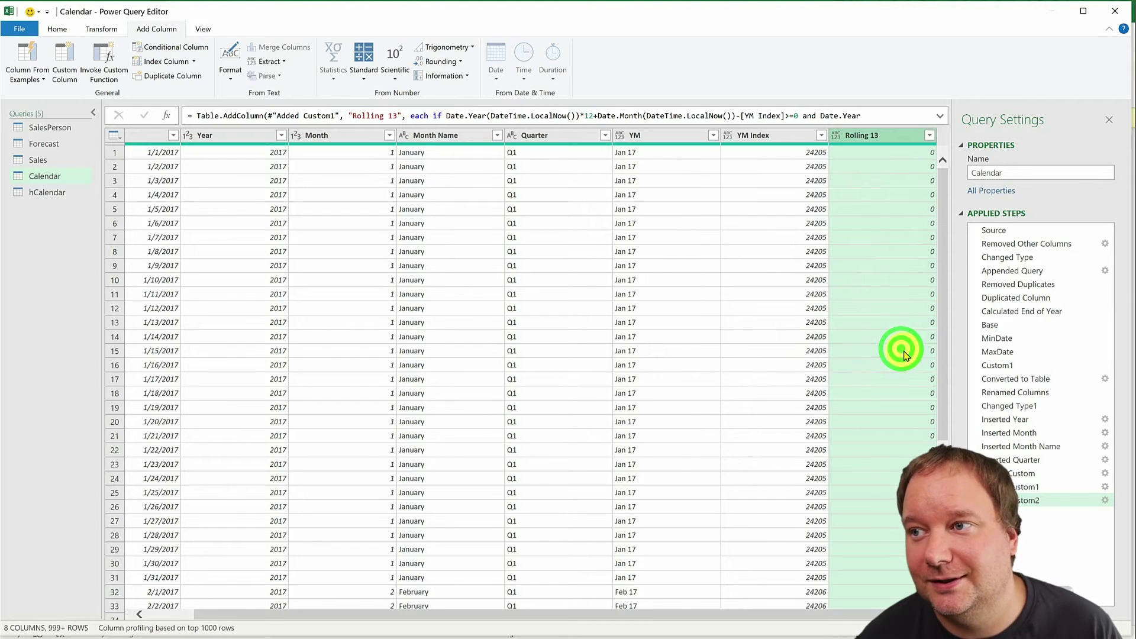
pyautogui.click(879, 136)
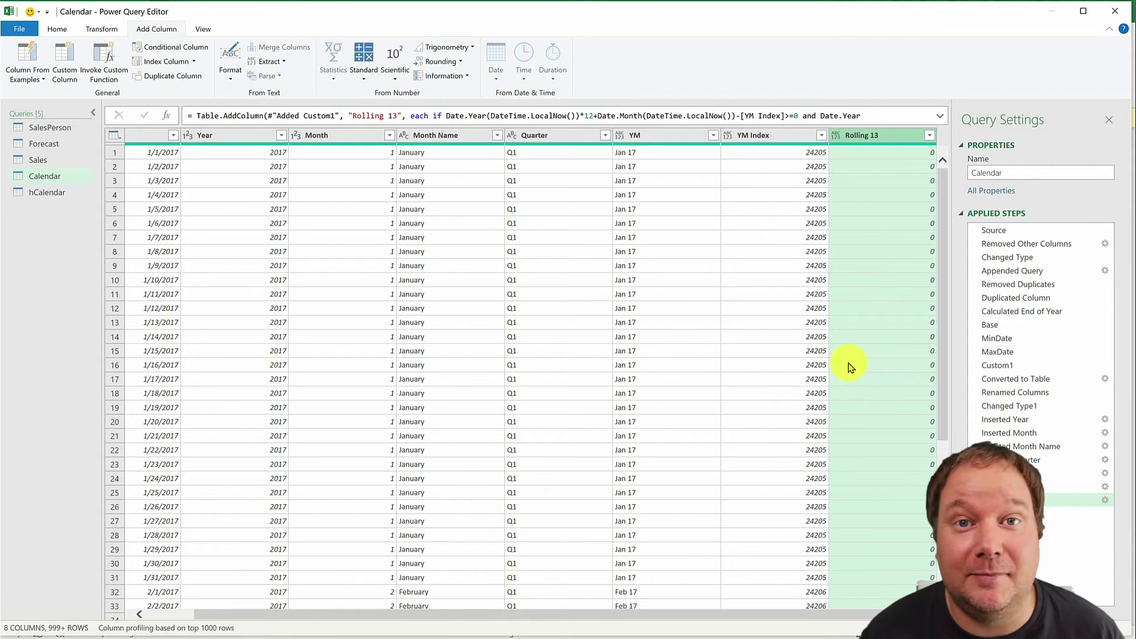
pyautogui.click(785, 126)
pyautogui.click(859, 136)
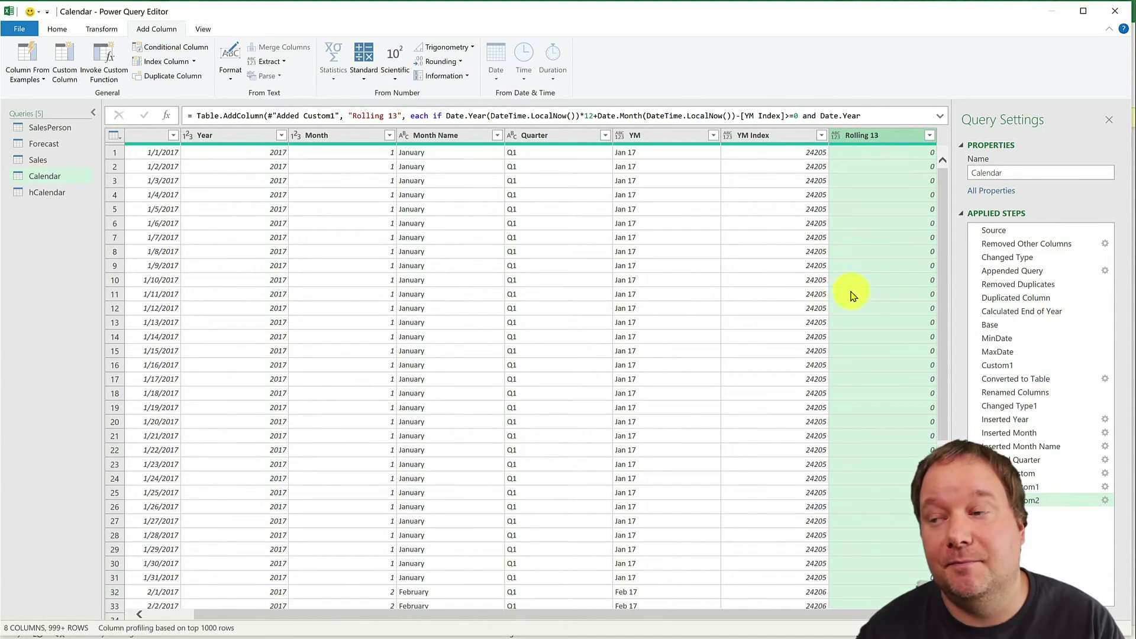
# Copy the first condition, through >=0, from the Rolling 13 formula without changing that formula.
pyautogui.click(1104, 501)
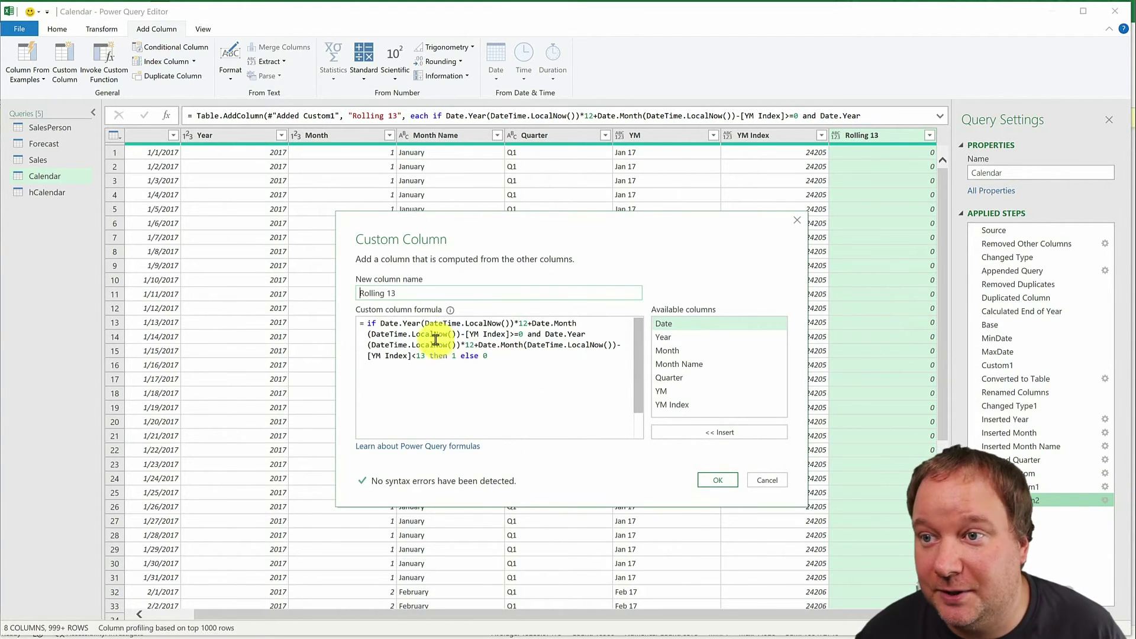
pyautogui.click(381, 320)
pyautogui.moveTo(381, 320); pyautogui.dragTo(524, 333)
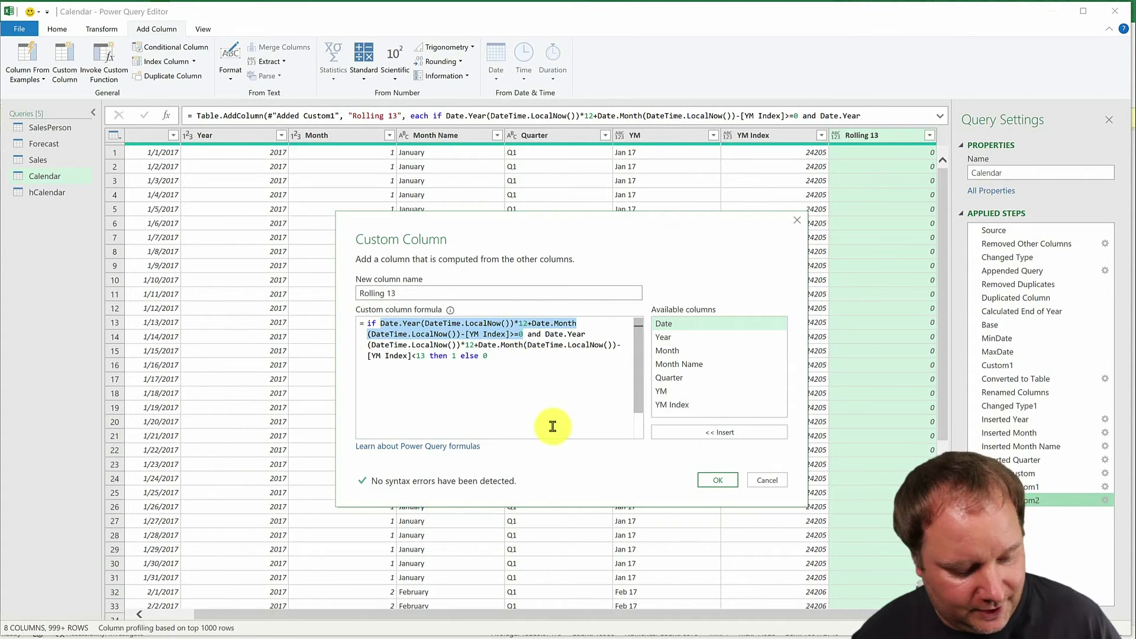
pyautogui.hotkey('ctrl', 'c')
pyautogui.click(767, 482)
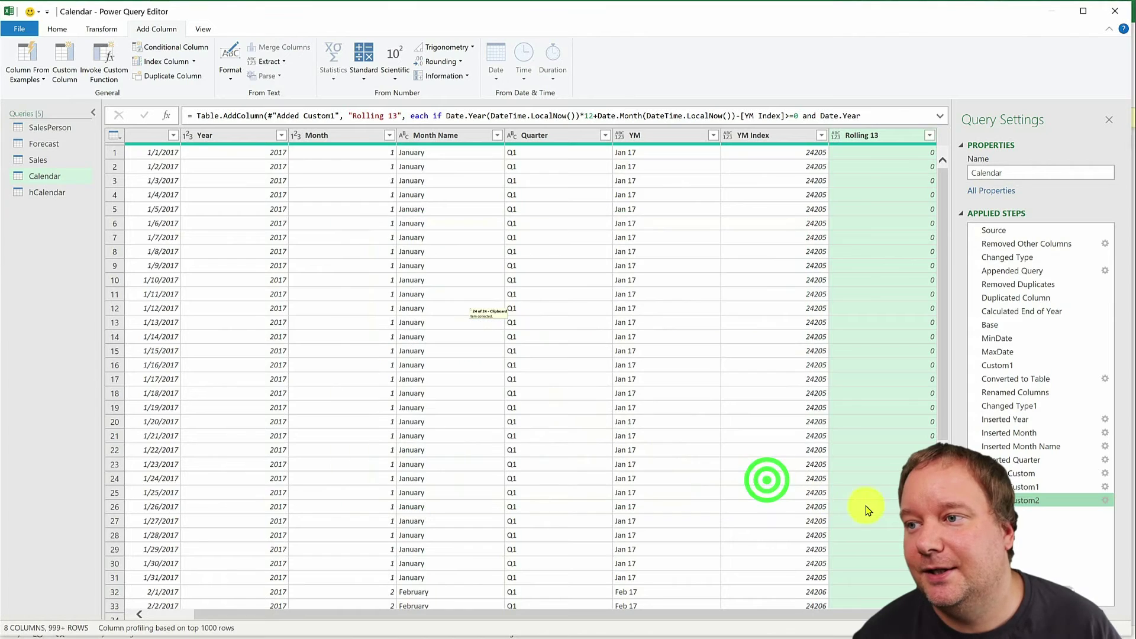
# Start a new custom column in the Calendar query and name it Current Month.
pyautogui.click(65, 57)
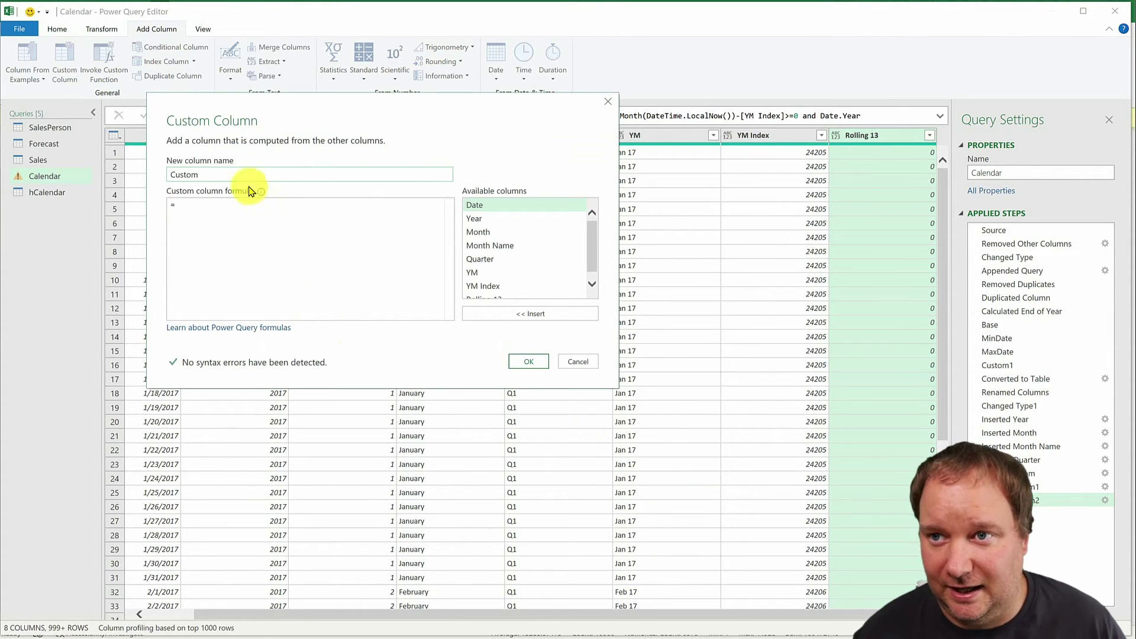
pyautogui.doubleClick(229, 172)
pyautogui.write('C')
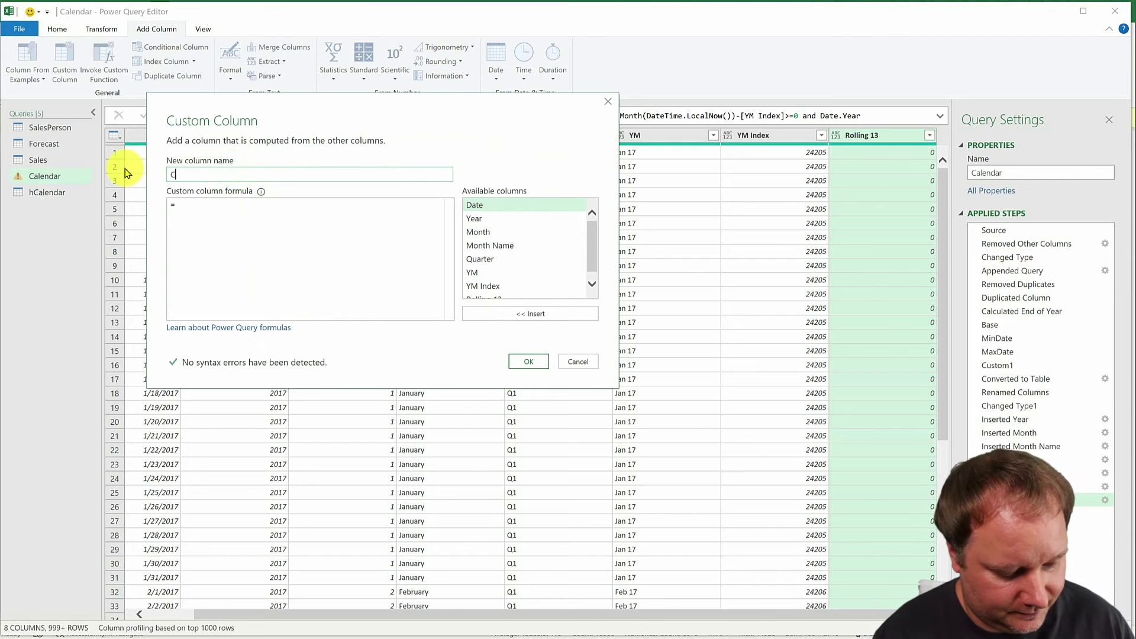
pyautogui.write('urrent Month')
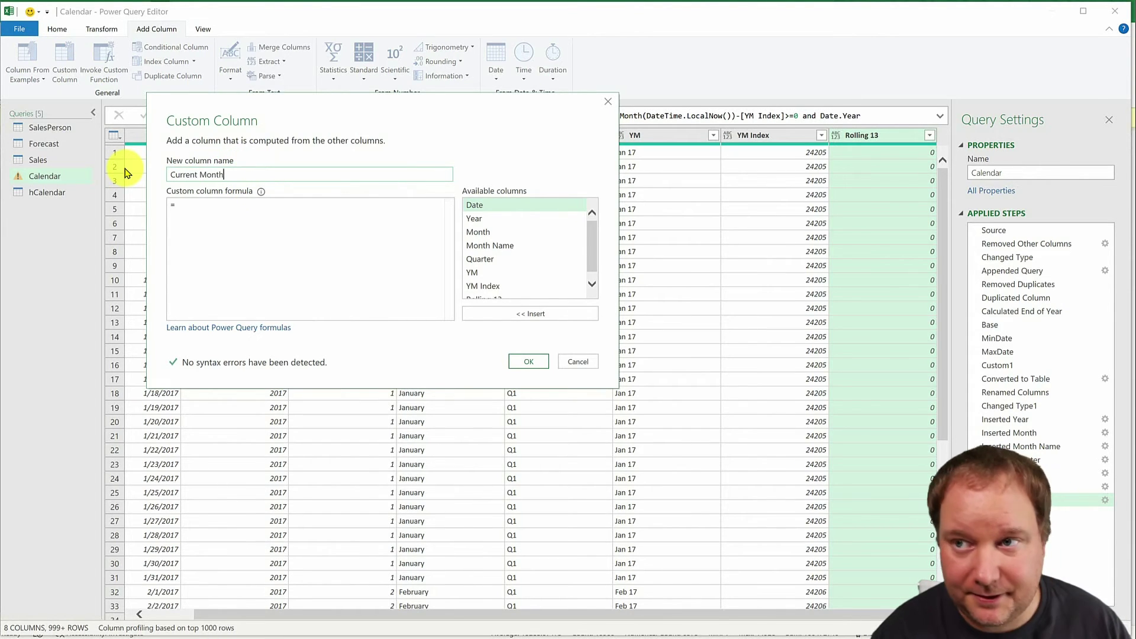
pyautogui.press('Tab')
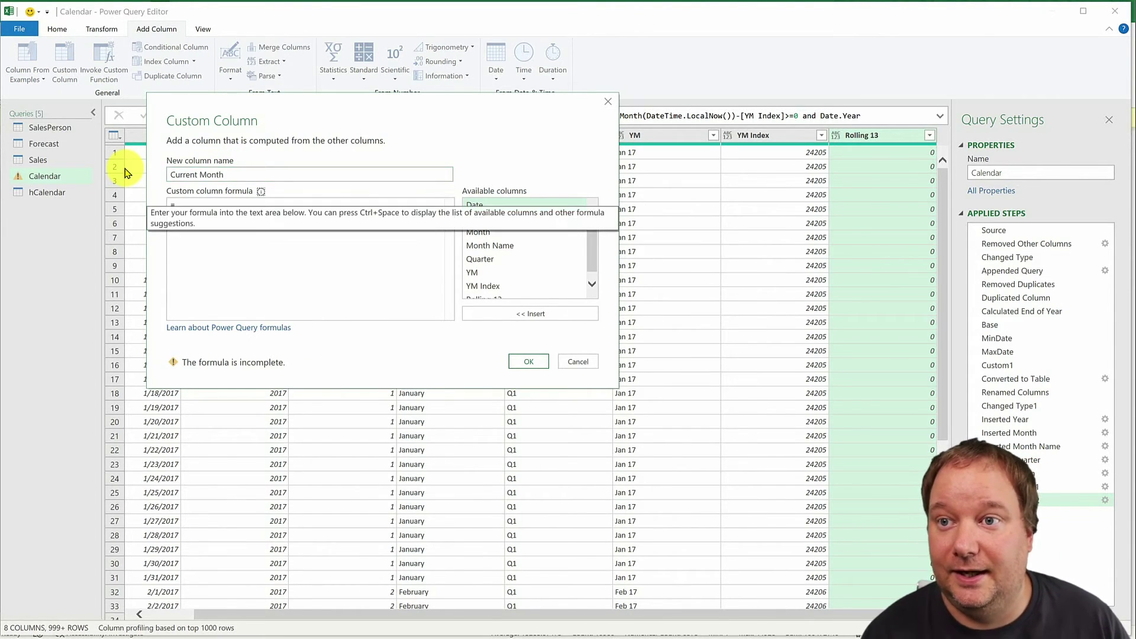
# Begin the Current Month formula with if and the copied year-month condition, changing its comparison to =0.
pyautogui.click(184, 202)
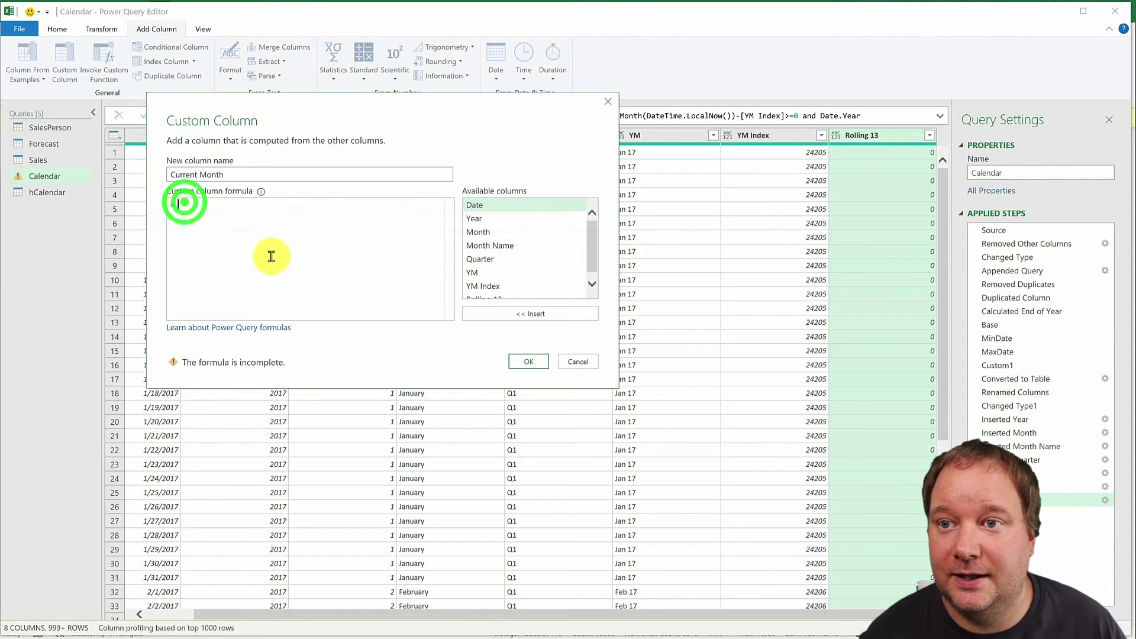
pyautogui.write('if')
pyautogui.hotkey('ctrl', 'v')
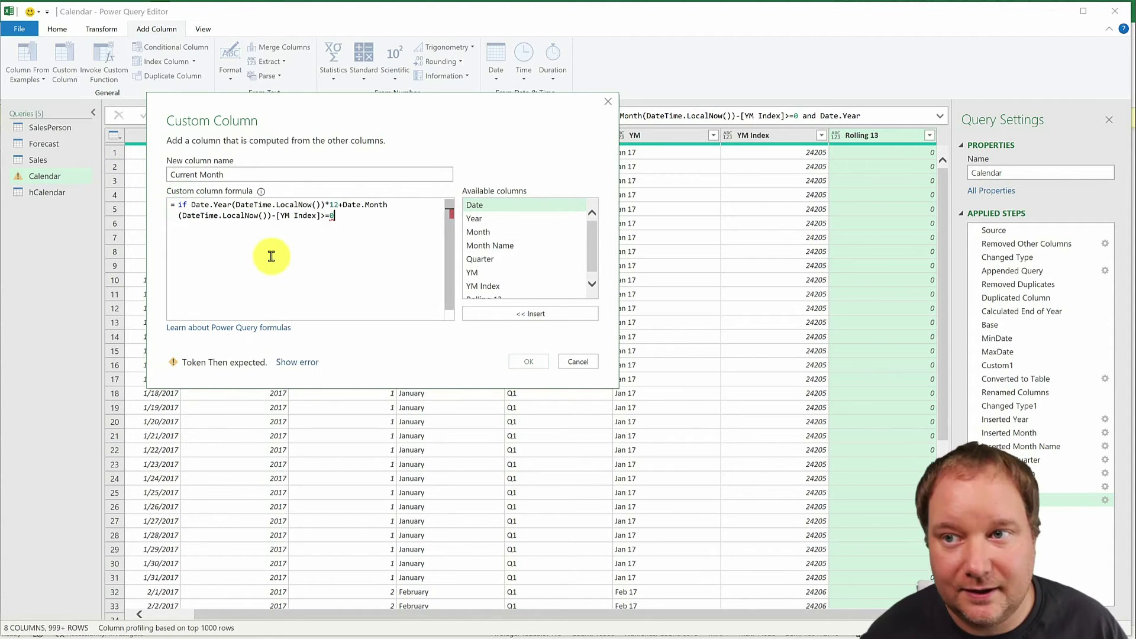
pyautogui.click(327, 213)
pyautogui.press('BackSpace')
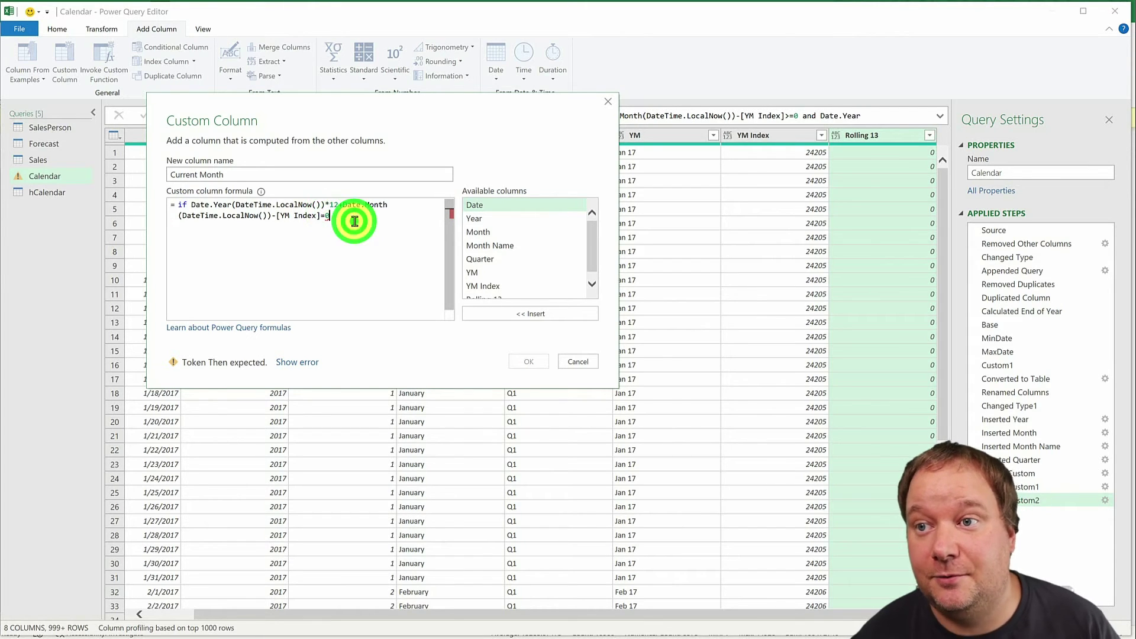
pyautogui.click(354, 221)
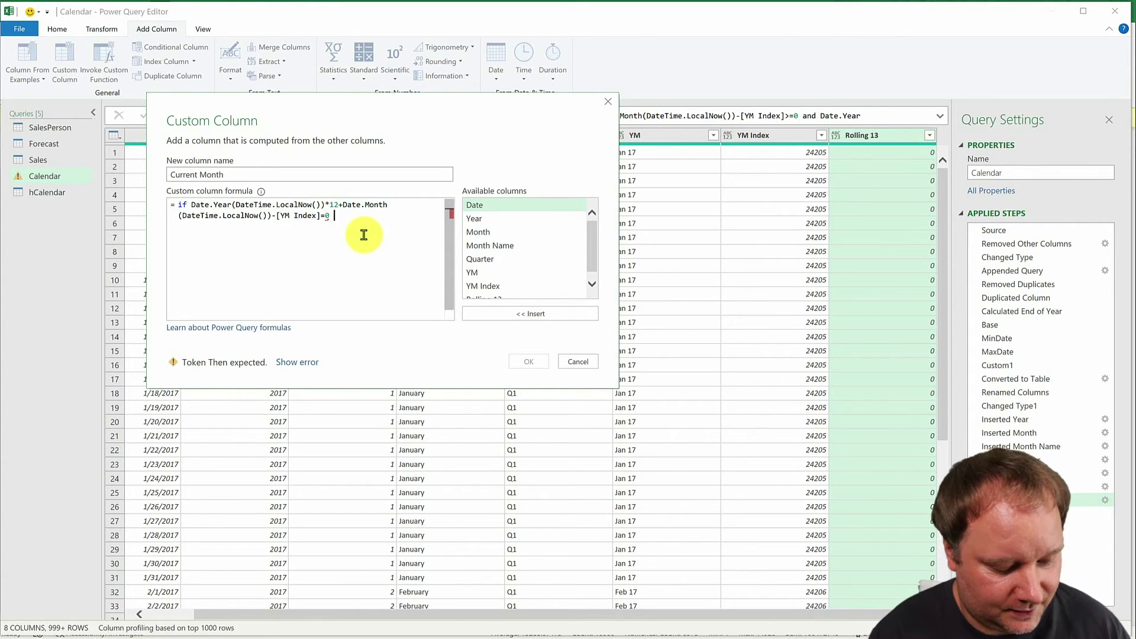
# Finish the formula to return "Current Month" if true, else the YM column's value, and create the column.
pyautogui.write('then ')
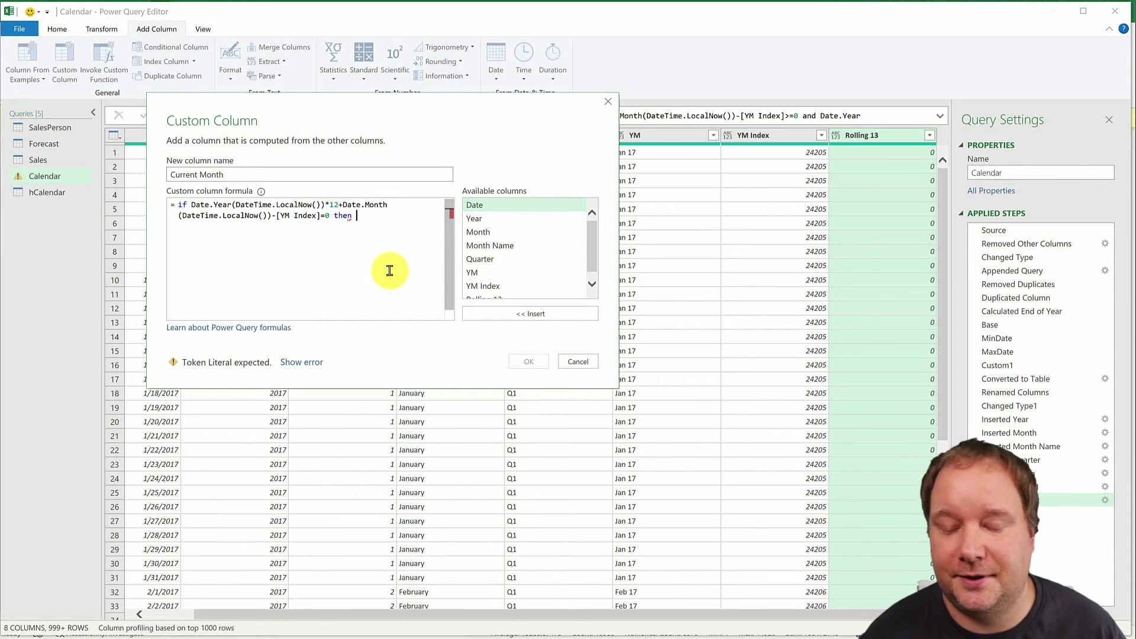
pyautogui.write('"C')
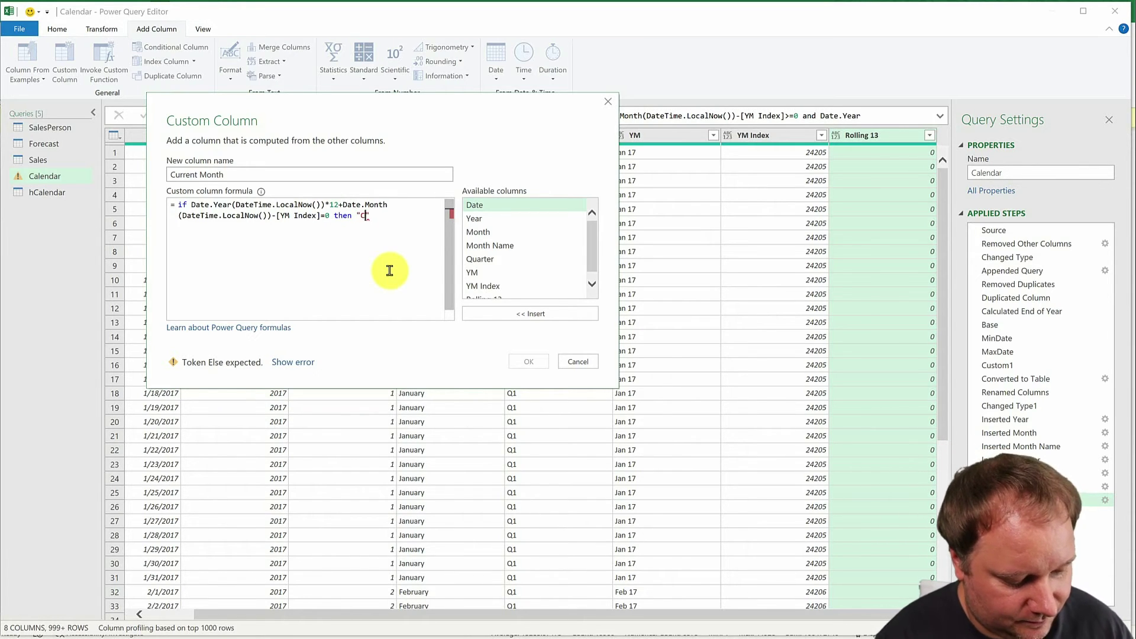
pyautogui.write('urrent Month" ')
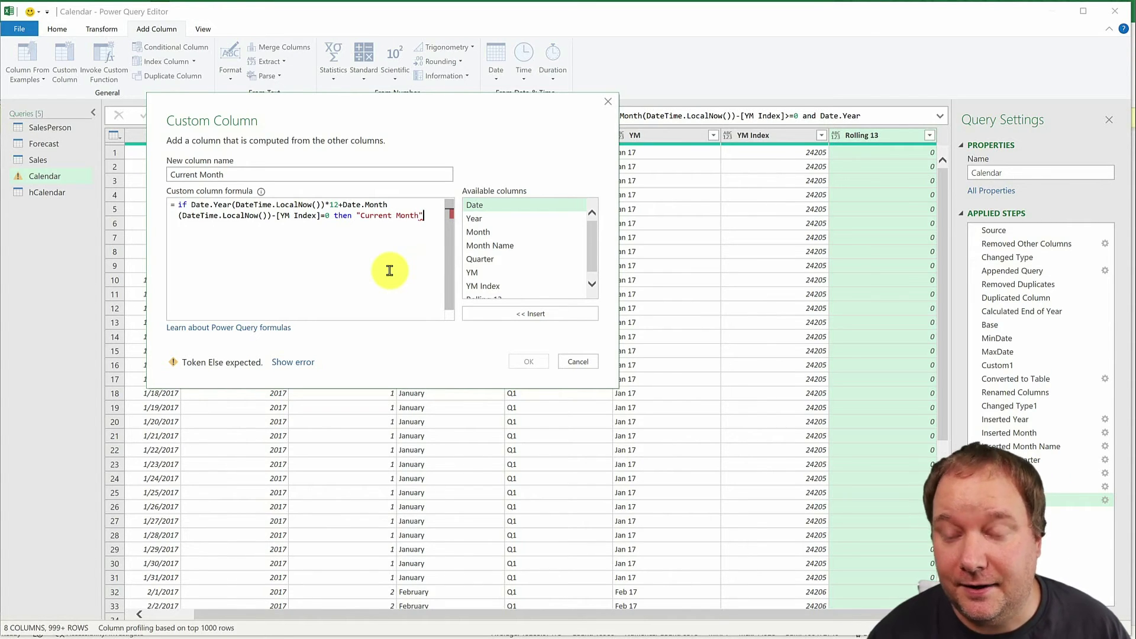
pyautogui.write('else')
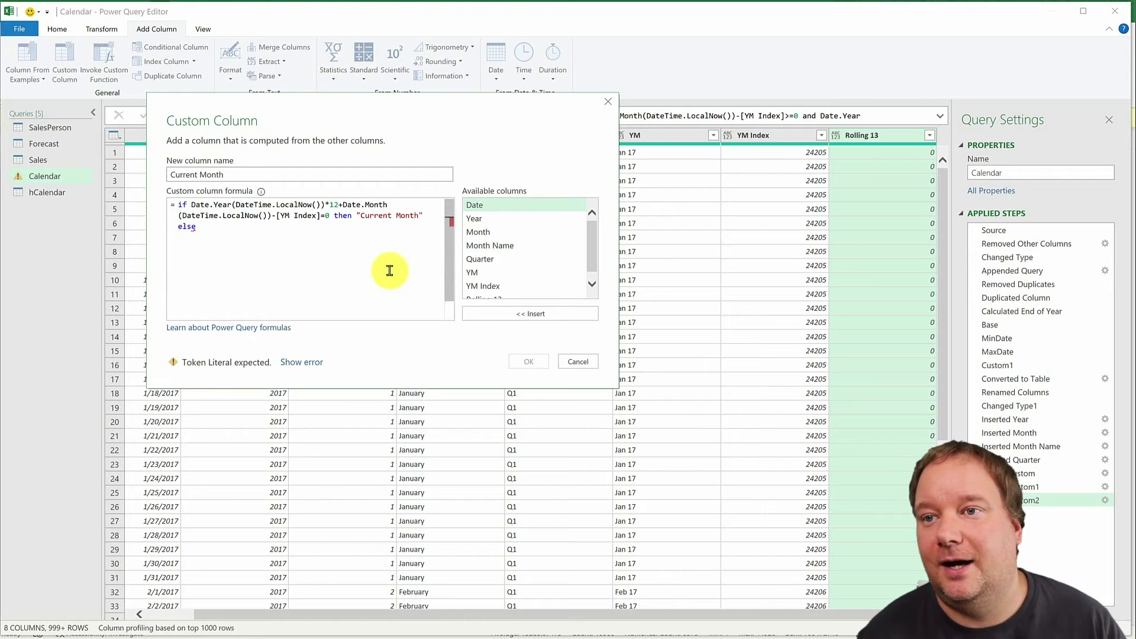
pyautogui.doubleClick(500, 272)
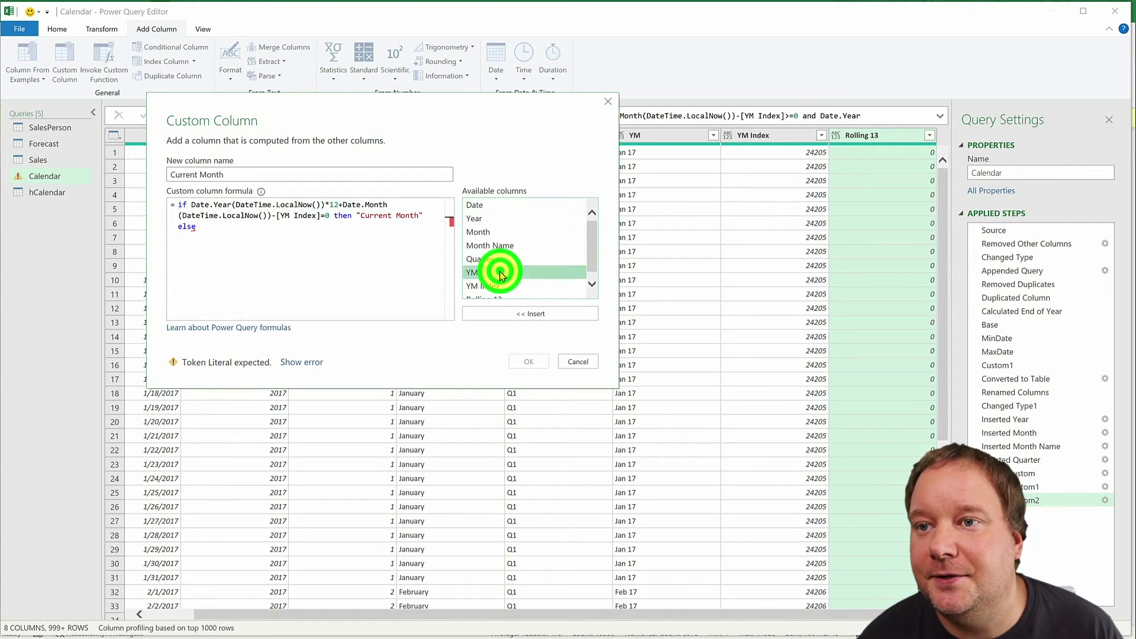
pyautogui.click(532, 360)
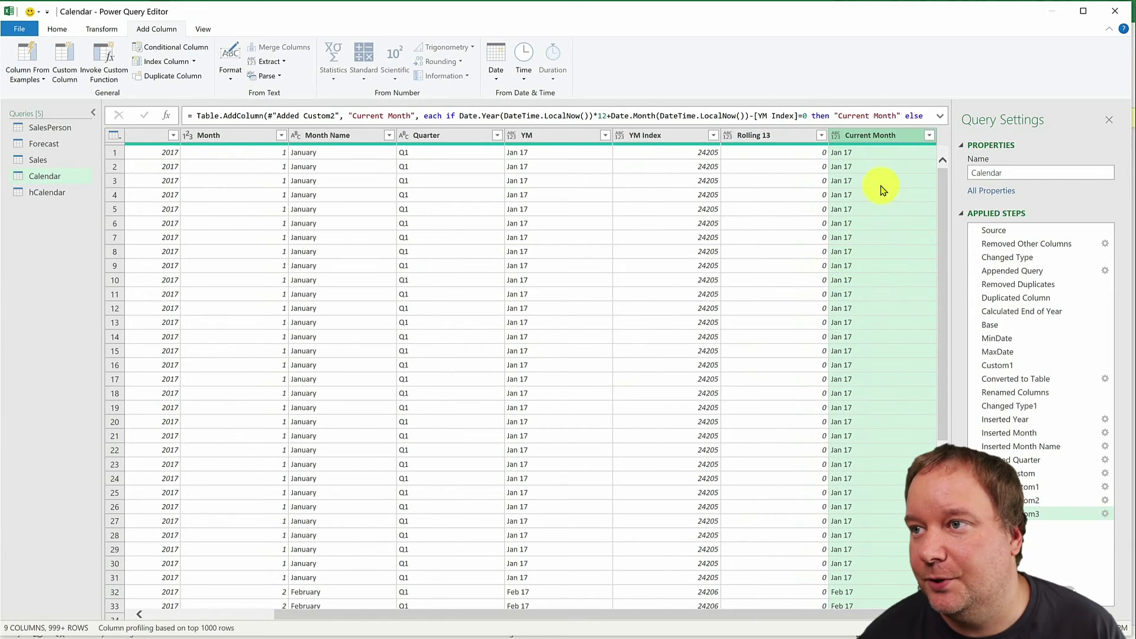
# Check the full list of distinct values in the Current Month column for the Current Month entry, without filtering.
pyautogui.click(928, 134)
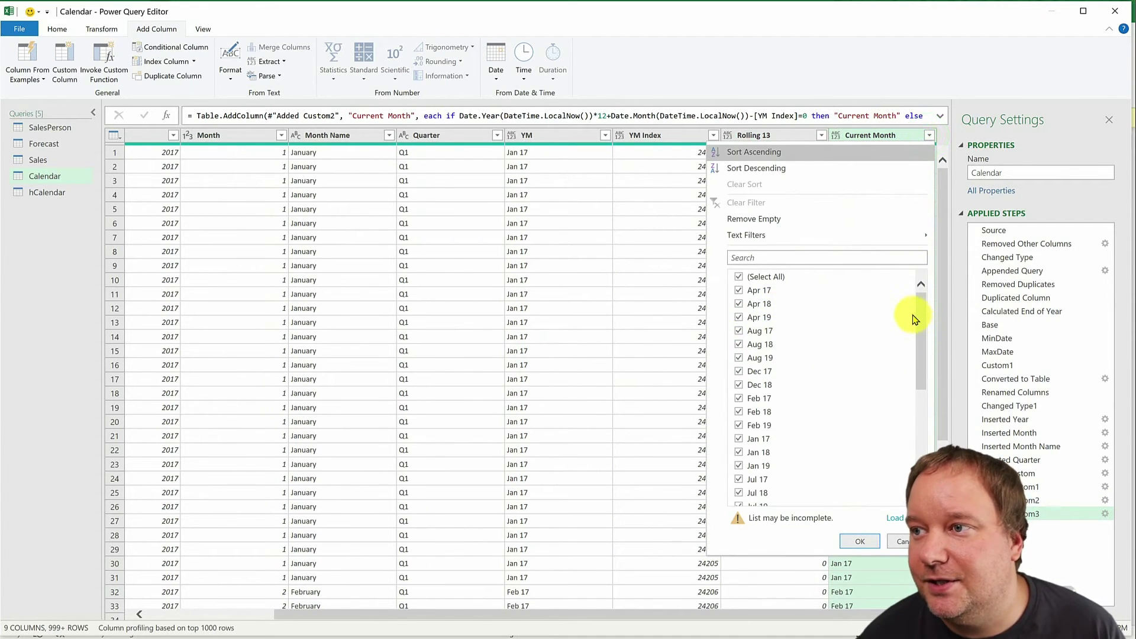
pyautogui.moveTo(919, 314); pyautogui.dragTo(923, 429)
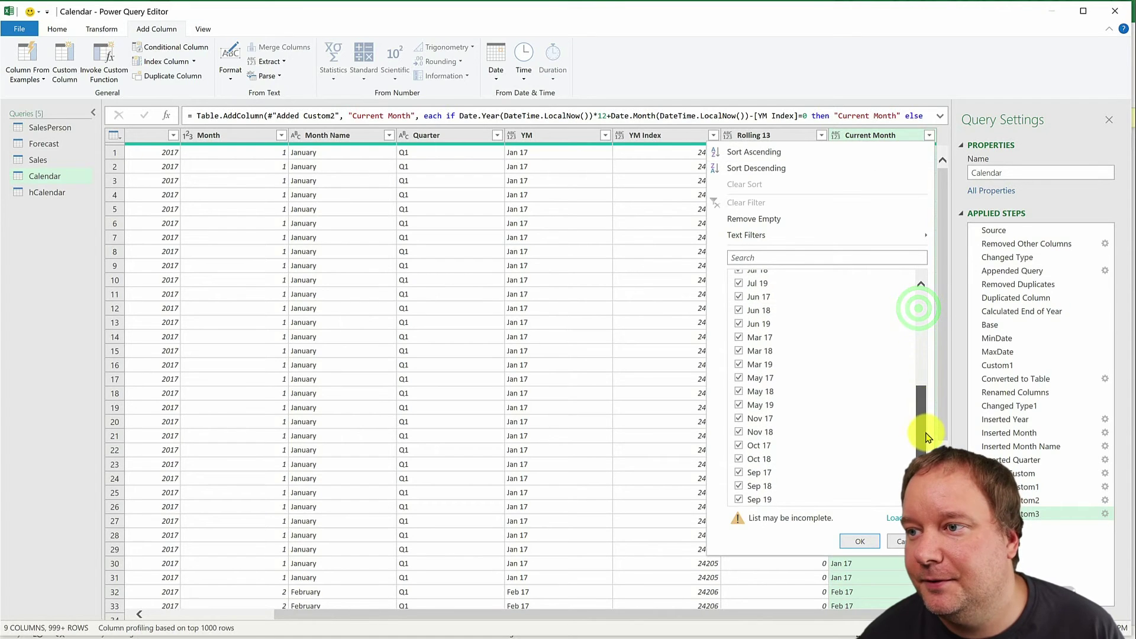
pyautogui.click(894, 518)
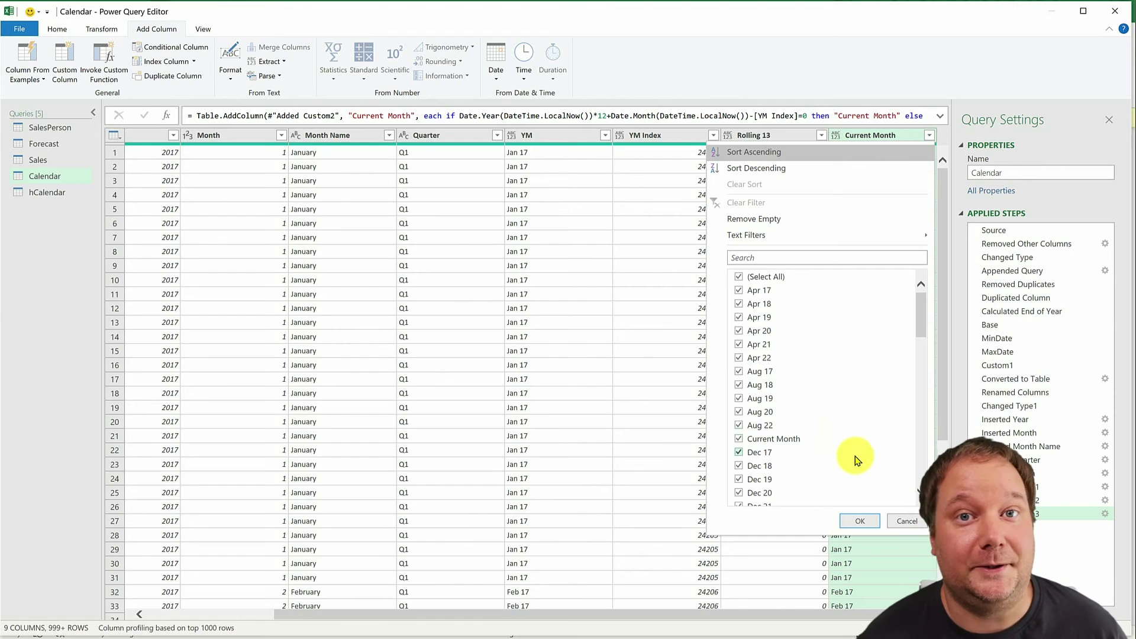
pyautogui.click(903, 523)
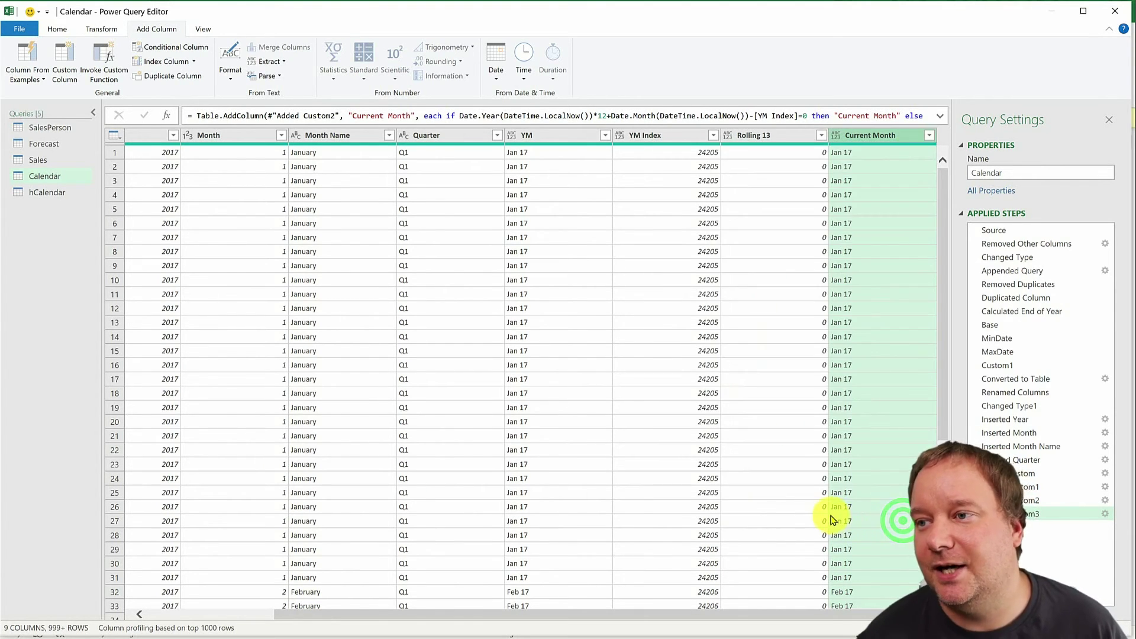